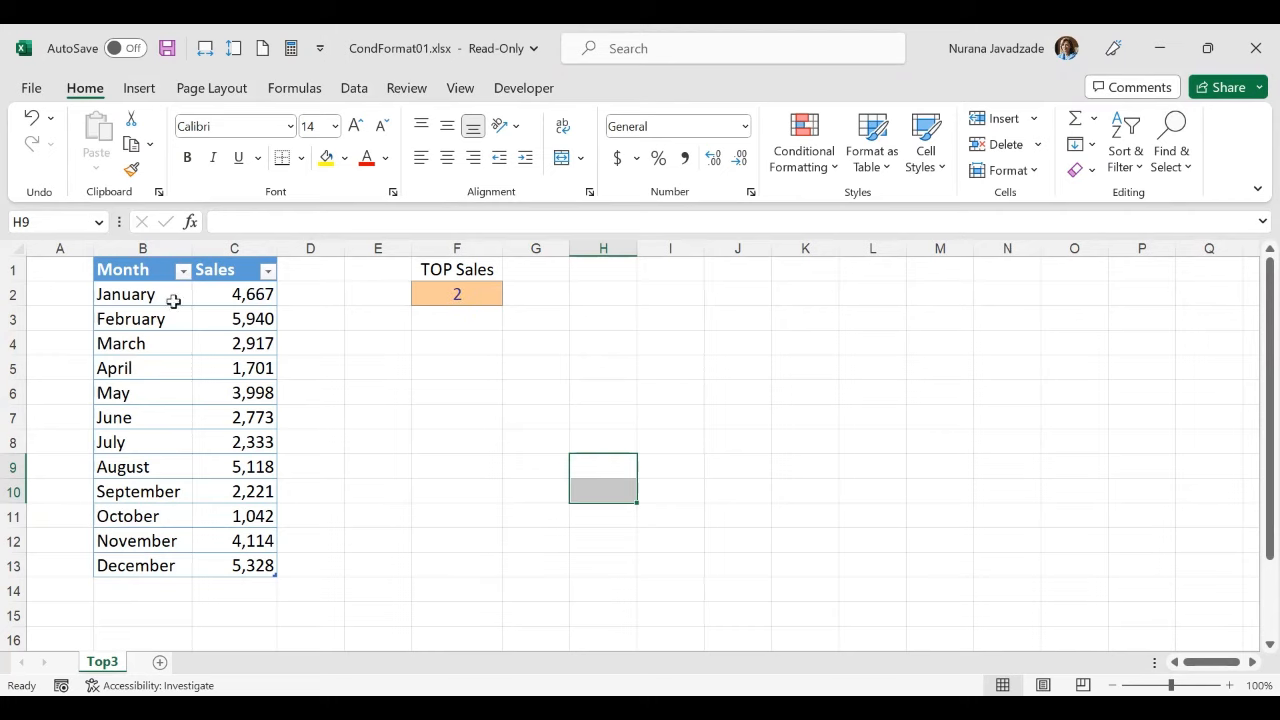
Examine the Month and Sales table as a whole, and its Month and Sales columns separately
left_click_drag(140, 266, 233, 551)
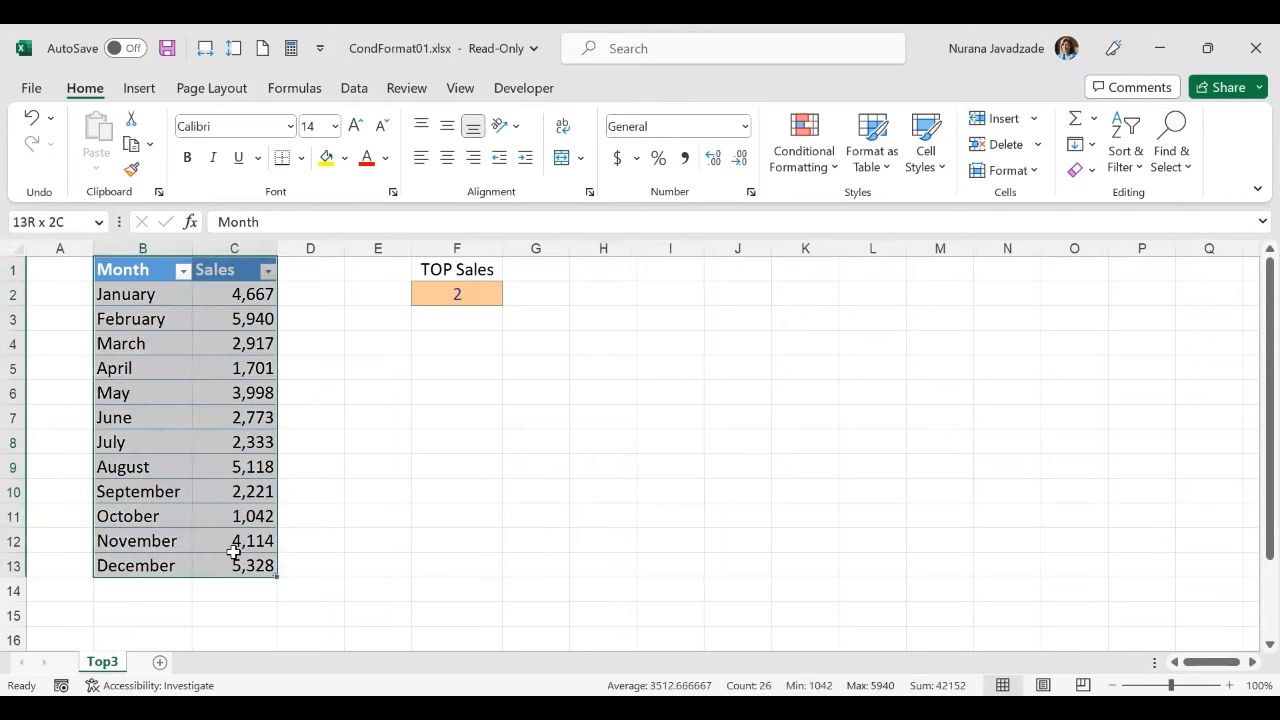
left_click_drag(148, 266, 147, 566)
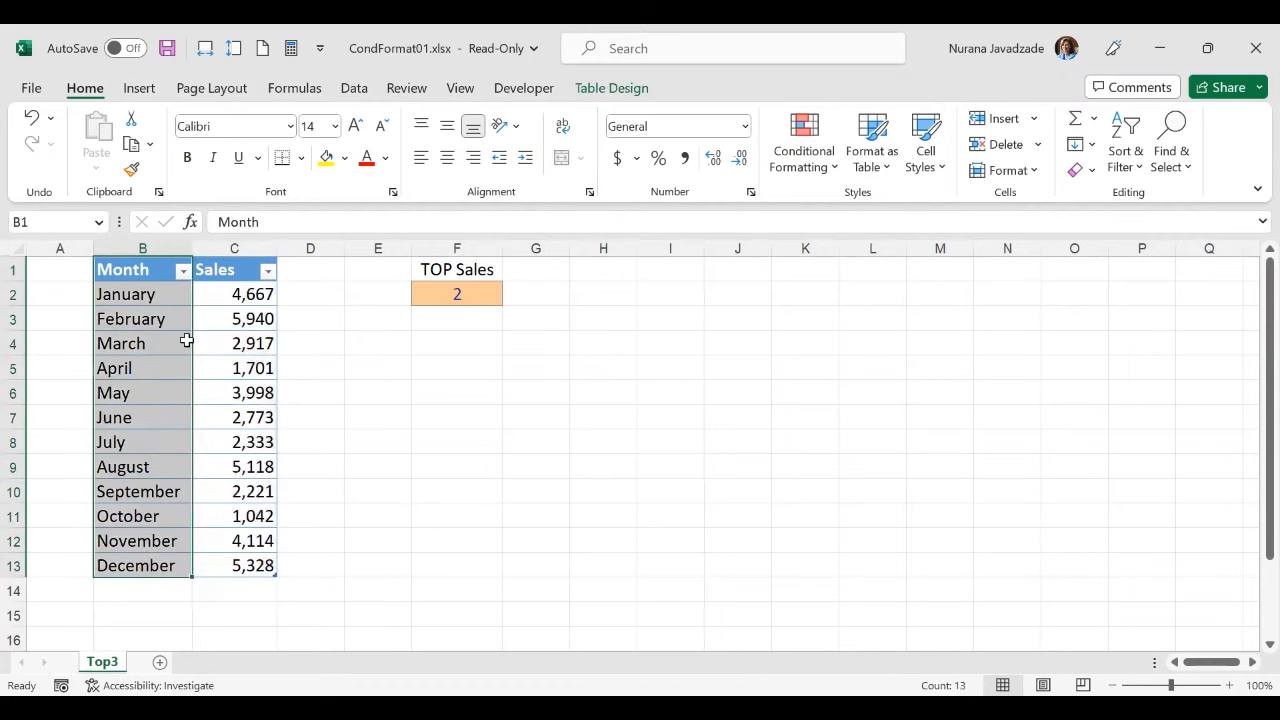
left_click_drag(232, 274, 231, 567)
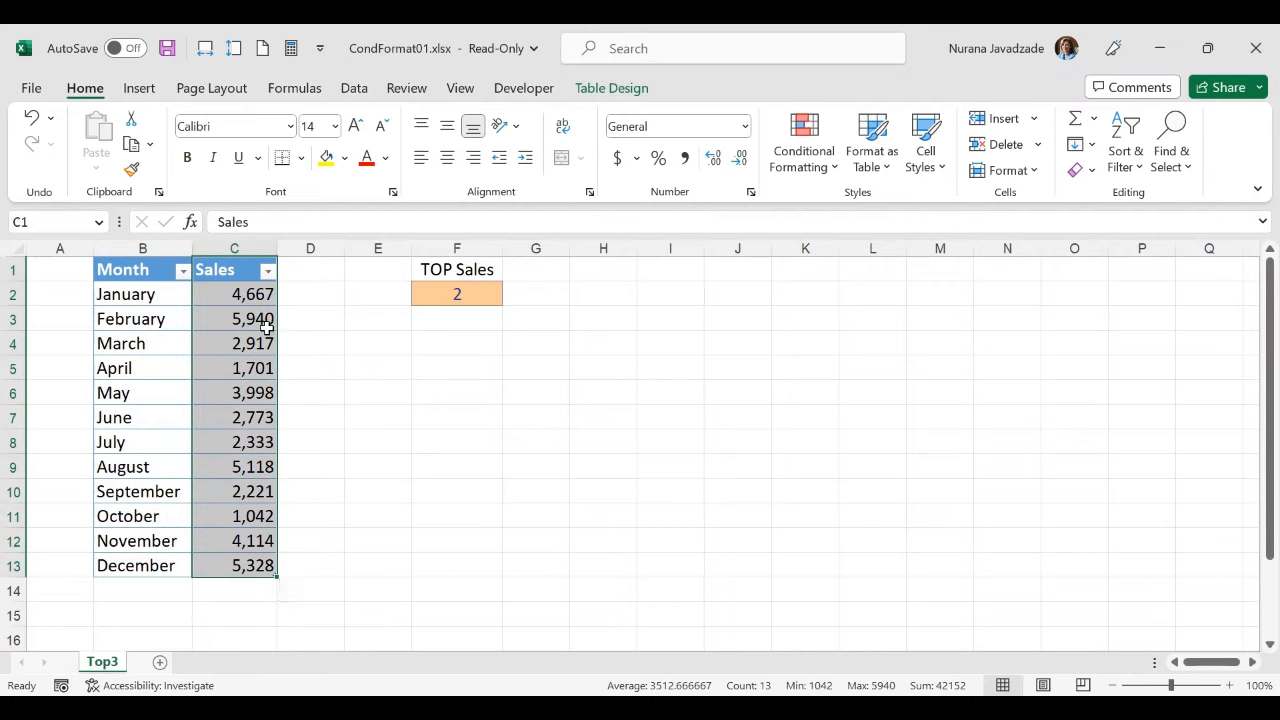
Try the values 5 and 3 in the TOP Sales dropdown cell F2 and review the sales figures
left_click(460, 295)
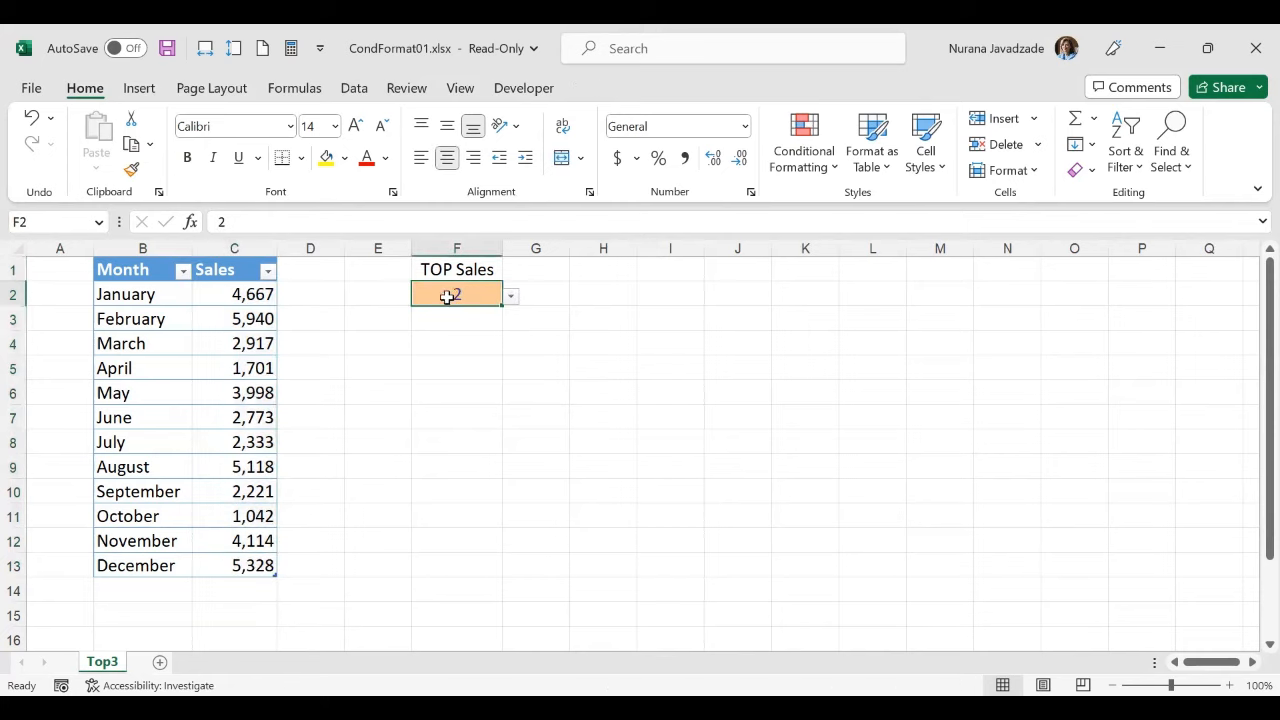
left_click(511, 298)
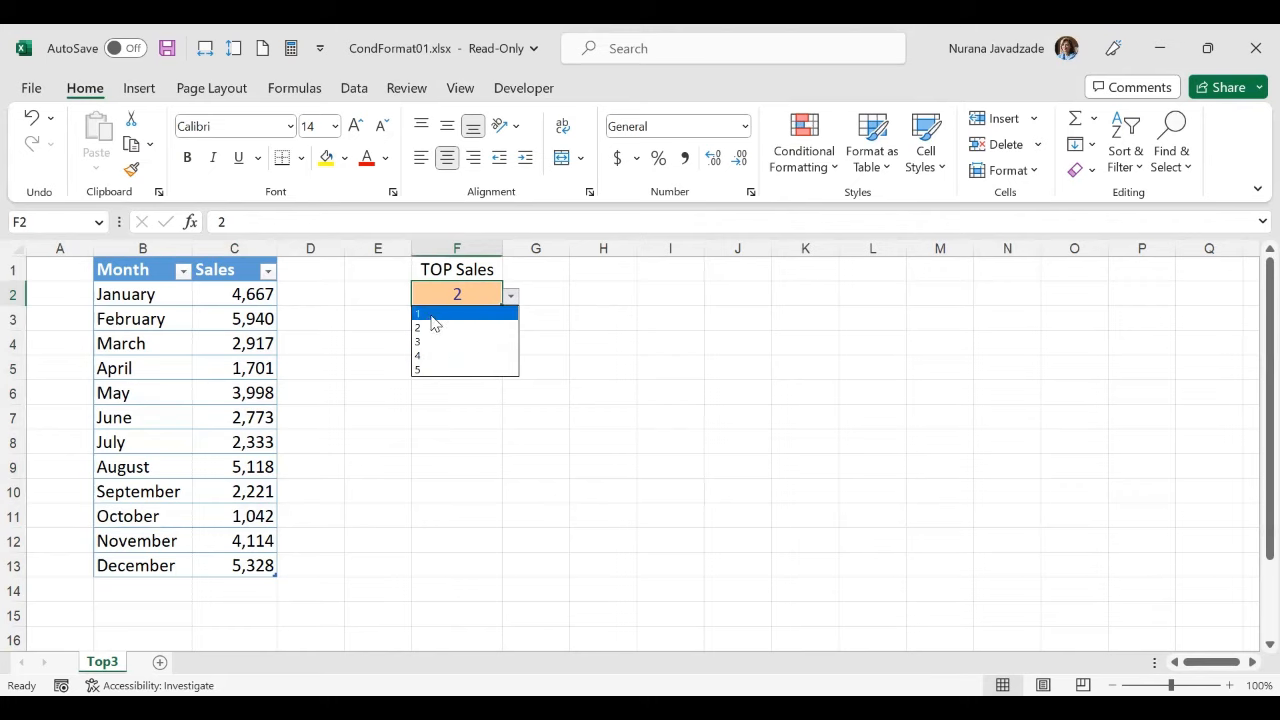
left_click(420, 370)
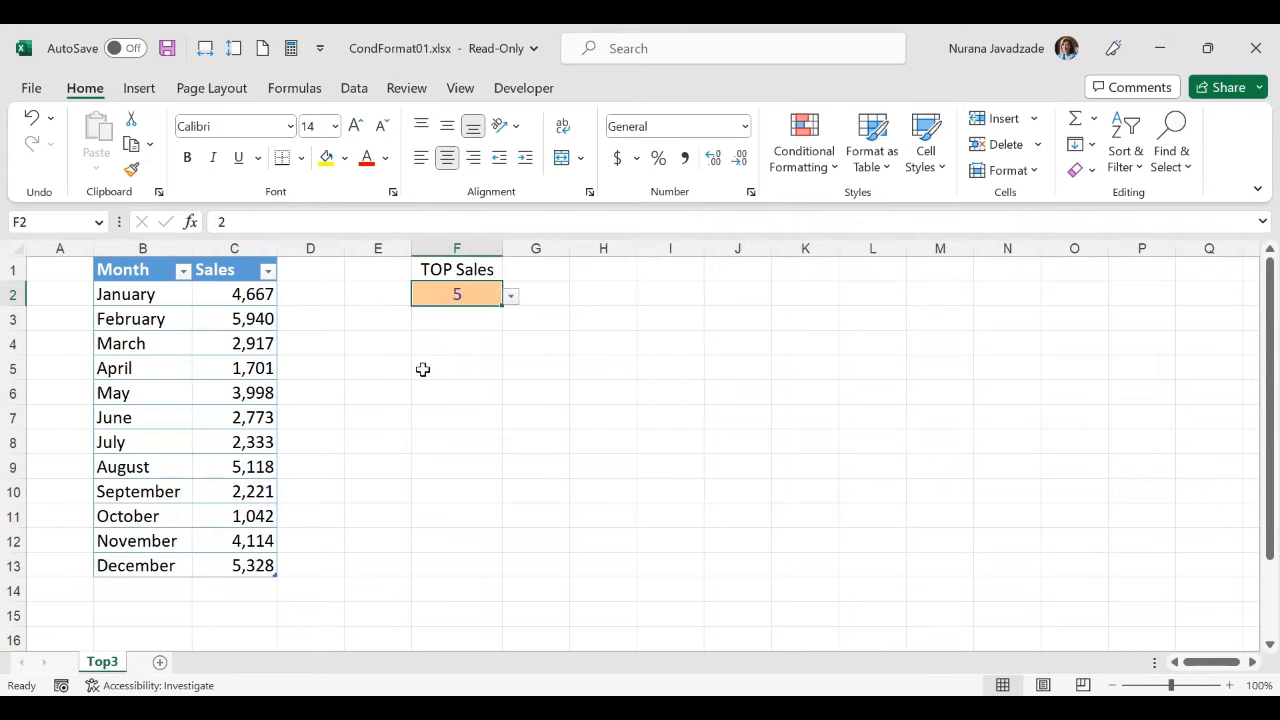
left_click(511, 297)
left_click(425, 341)
left_click_drag(256, 292, 237, 563)
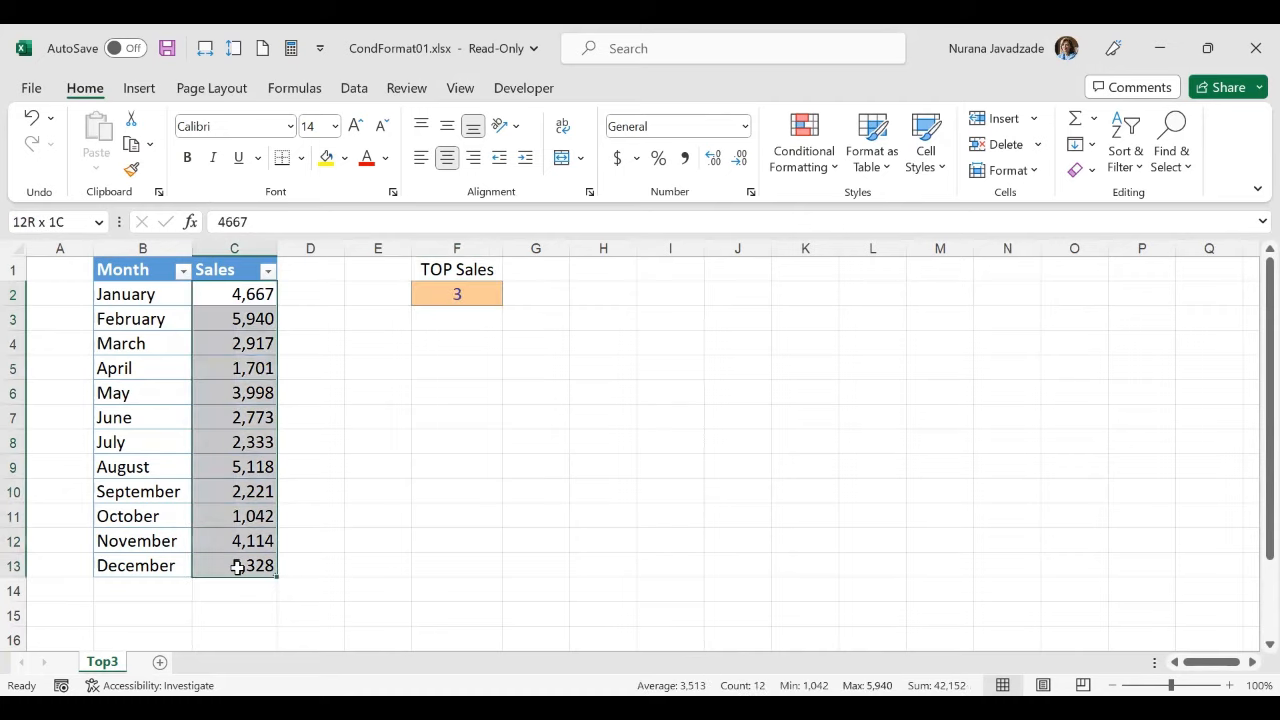
Set the TOP Sales dropdown cell F2 to 5
left_click(459, 296)
left_click(509, 296)
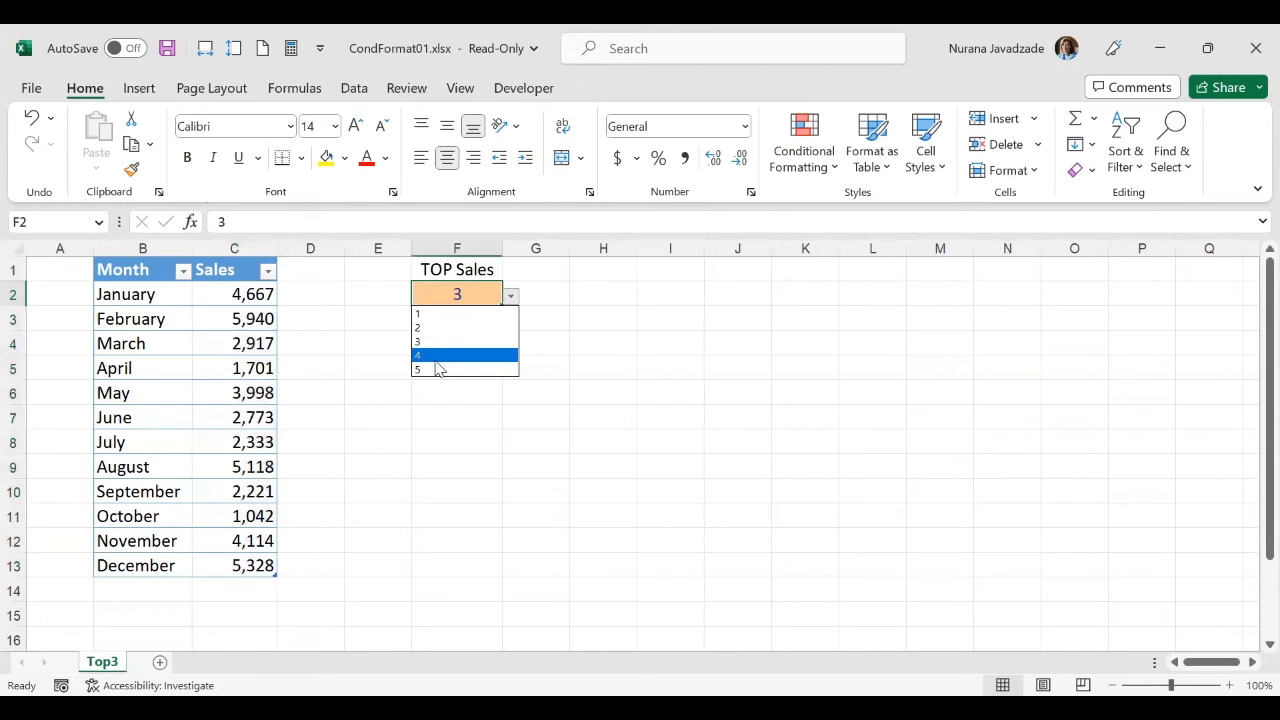
left_click(425, 368)
left_click_drag(244, 292, 248, 588)
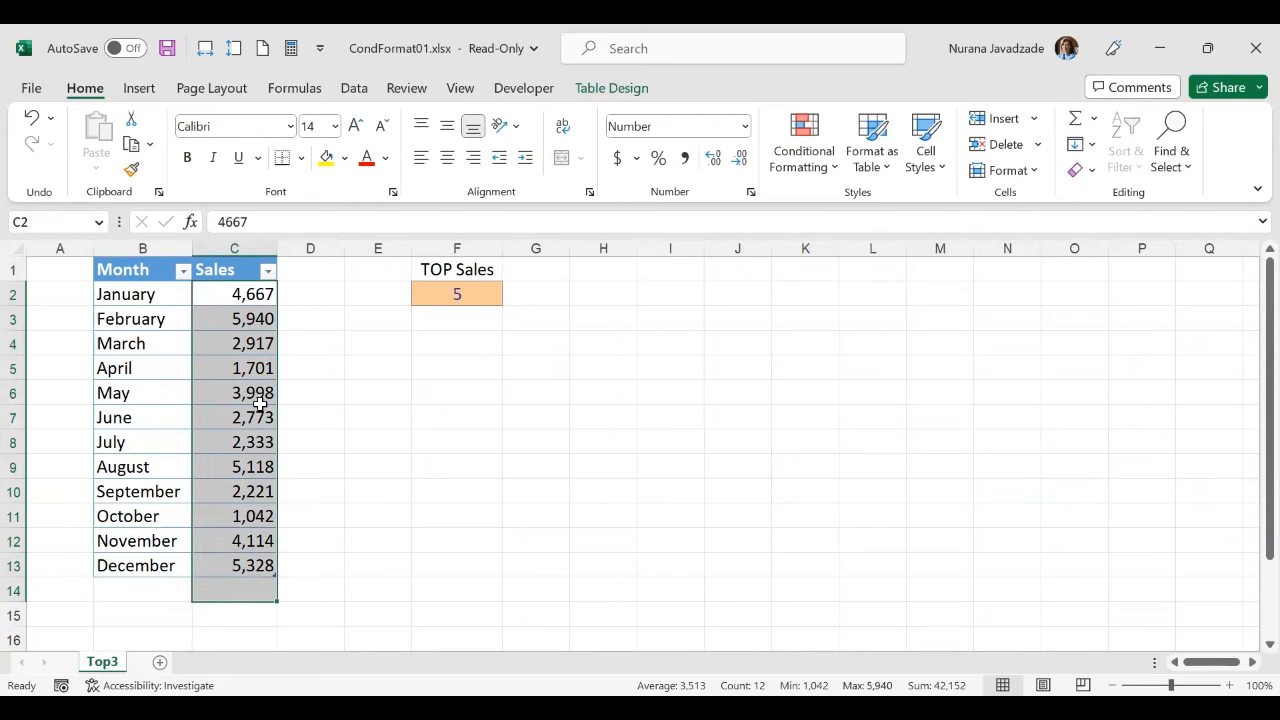
left_click(254, 297)
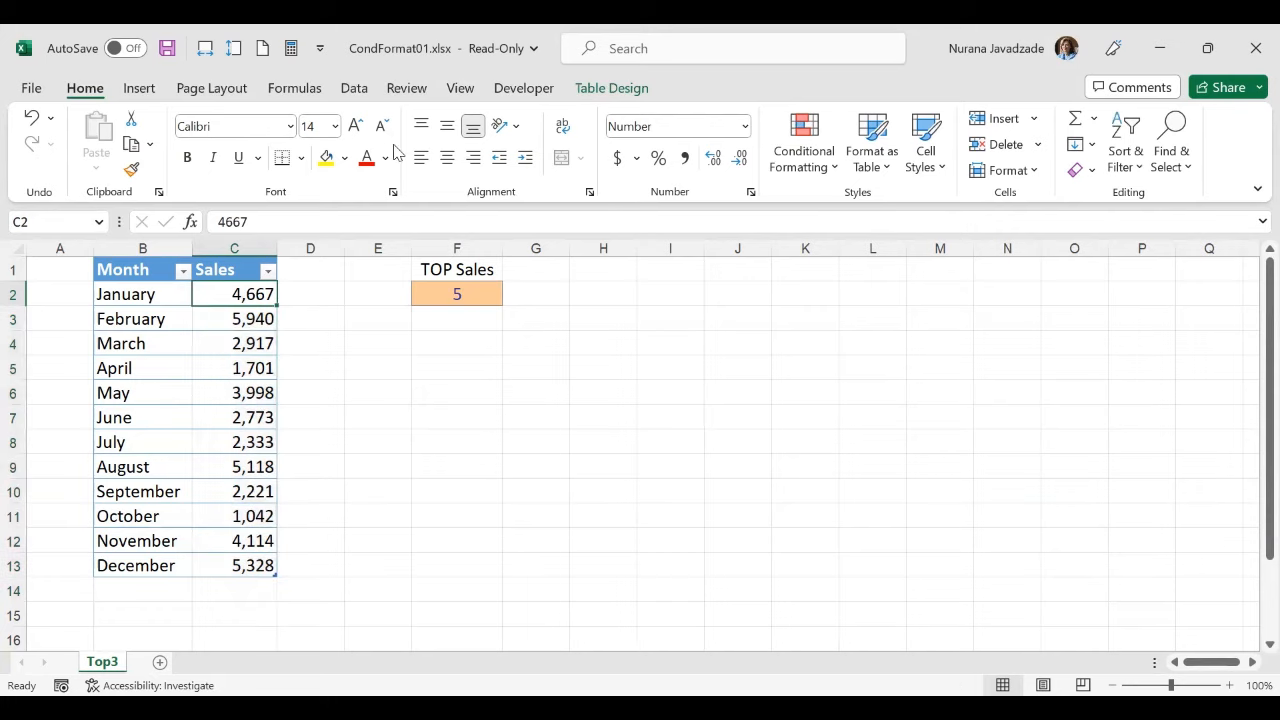
left_click(795, 170)
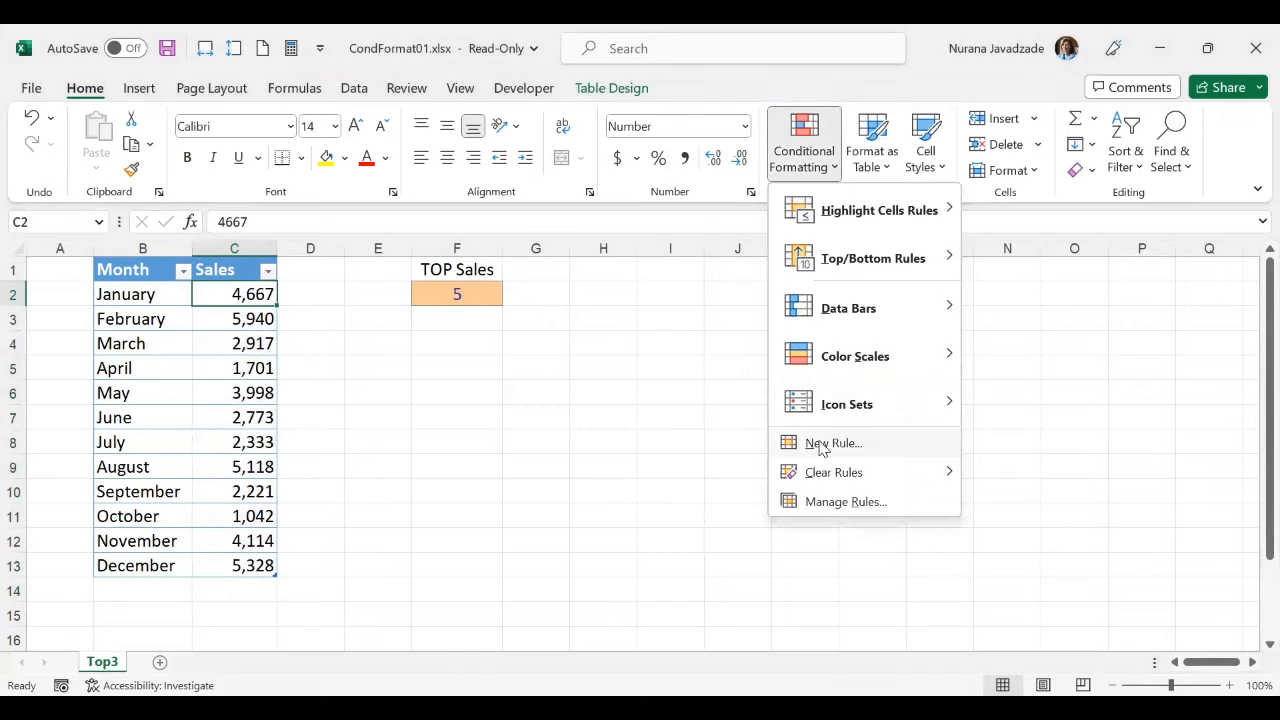
left_click(838, 448)
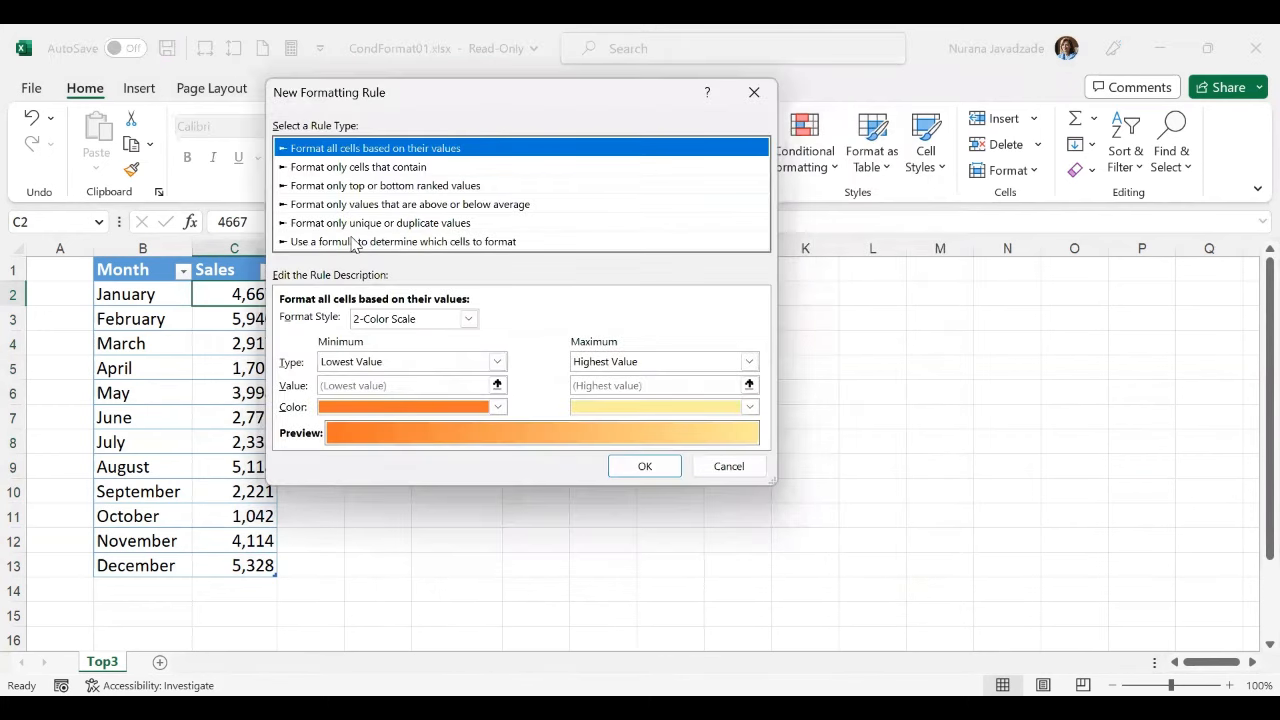
left_click(407, 246)
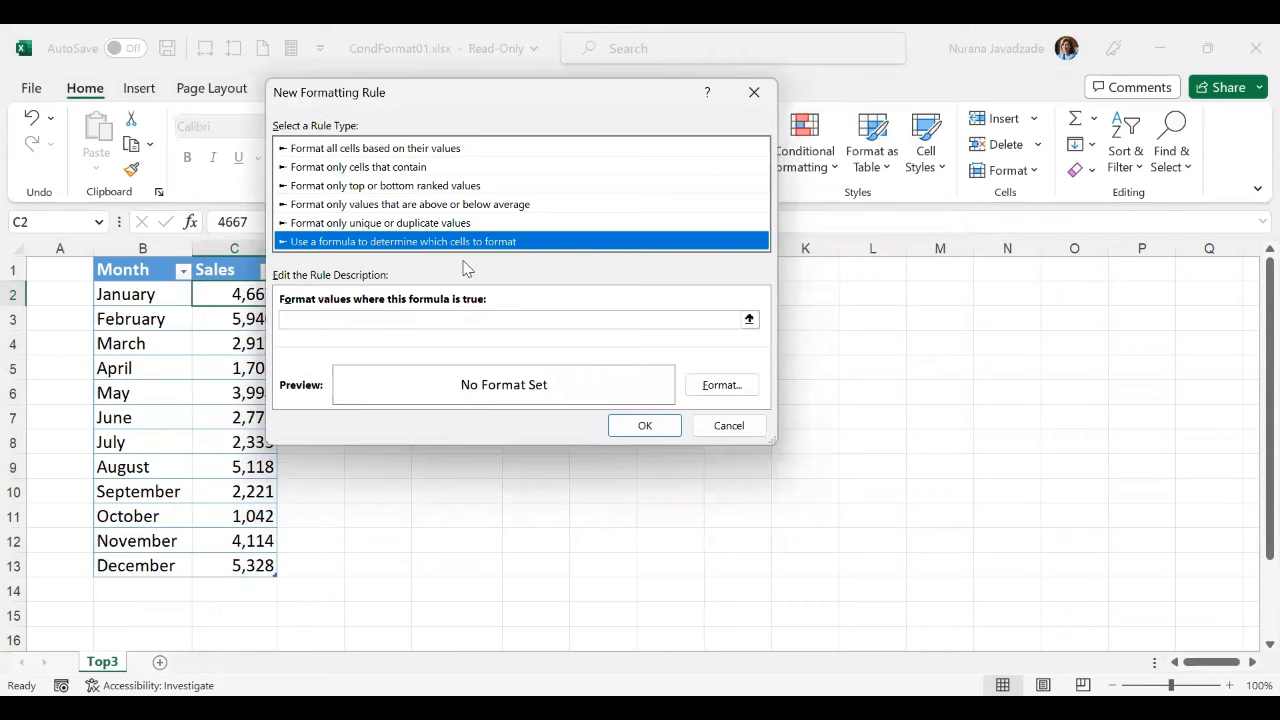
left_click(338, 321)
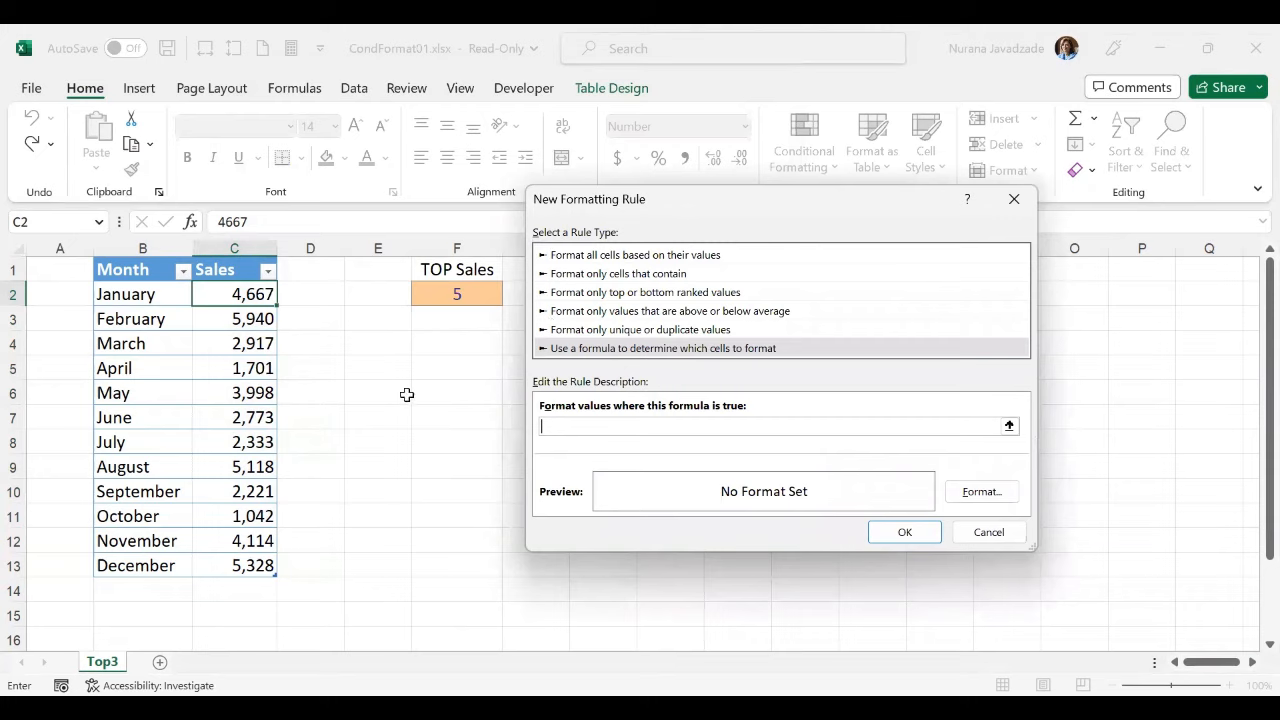
left_click(959, 530)
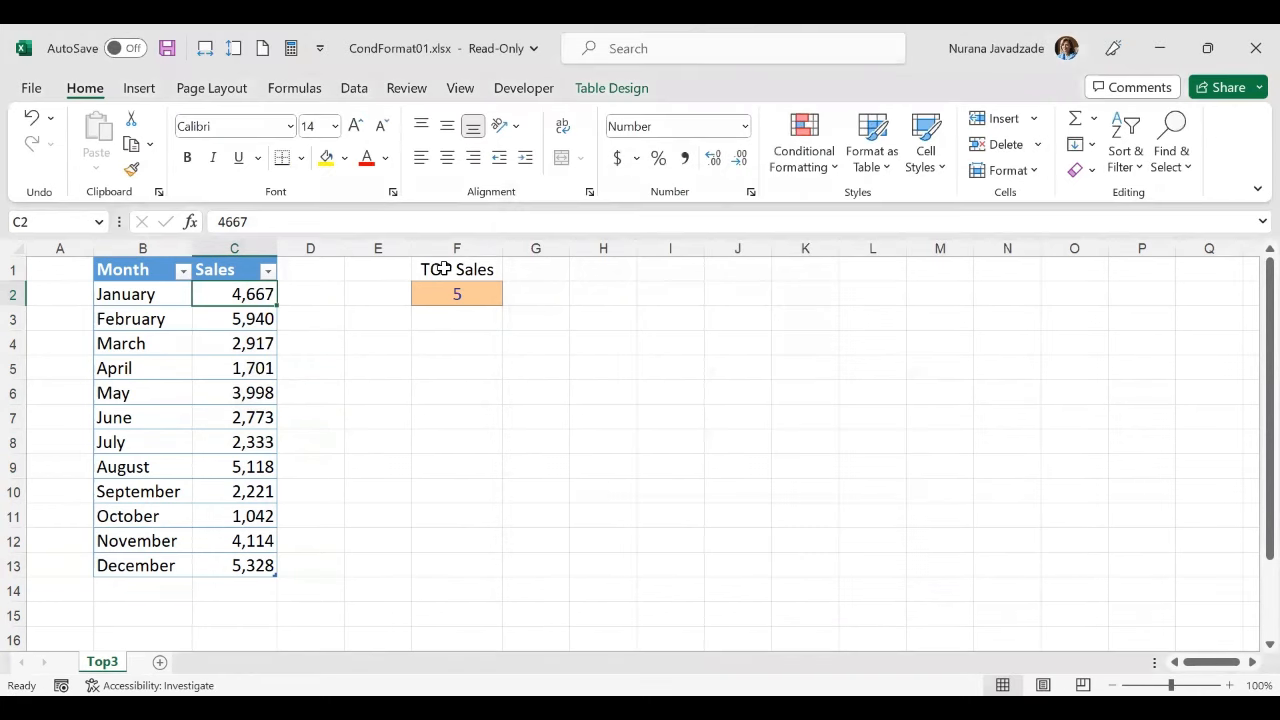
Widen column D slightly, next to the sales table
left_click_drag(442, 269, 443, 291)
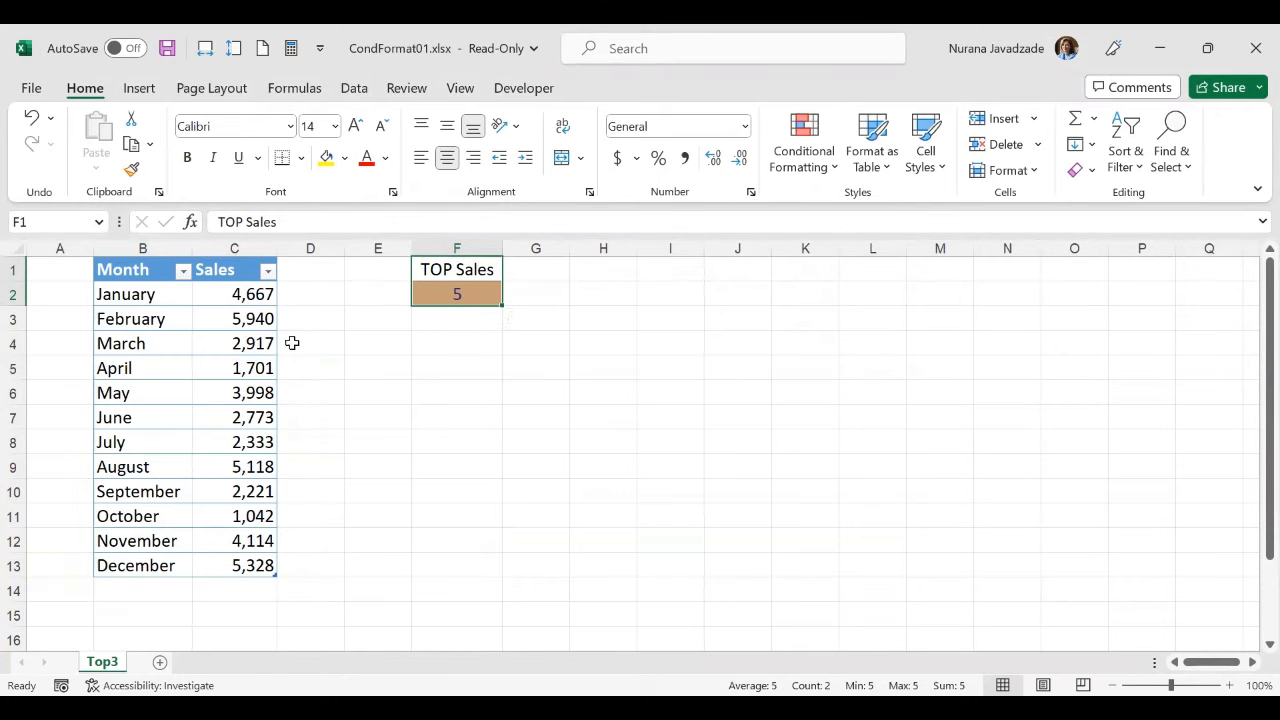
left_click(350, 294)
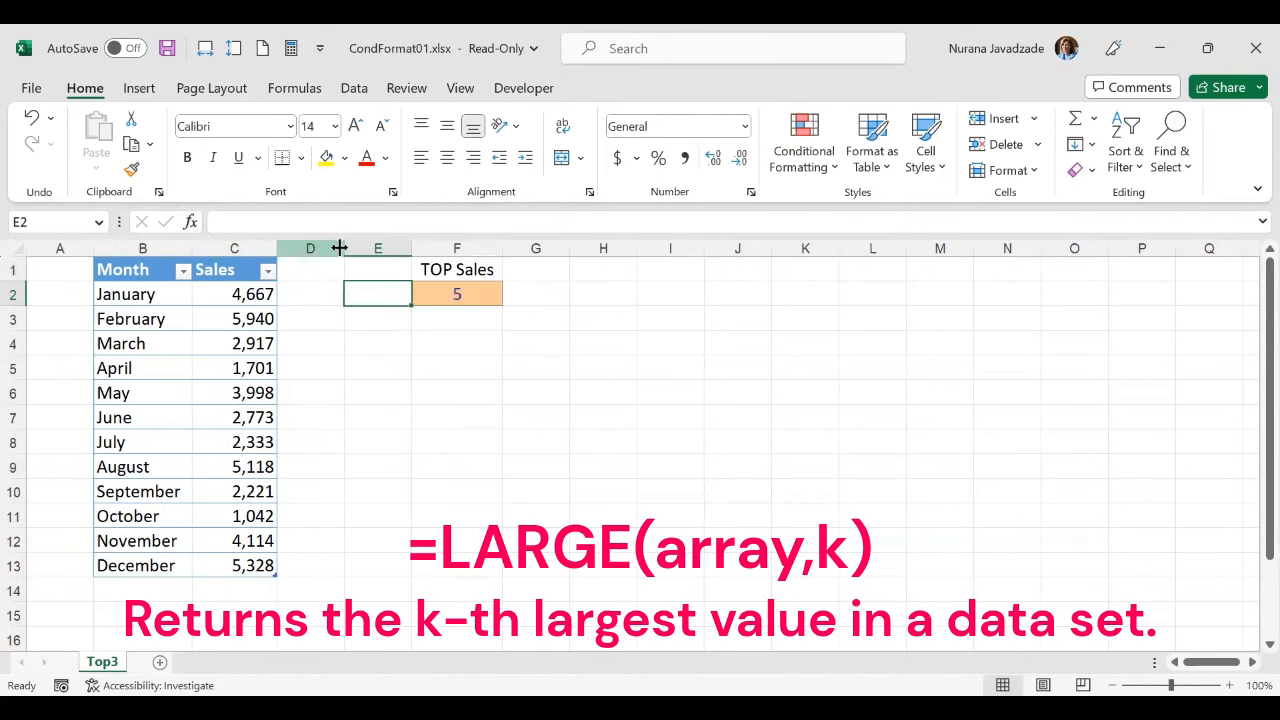
left_click_drag(340, 248, 356, 250)
Enter the formula =LARGE([Sales],F2) in D2 to get the k-th largest sales value set by the TOP Sales cell
left_click(338, 291)
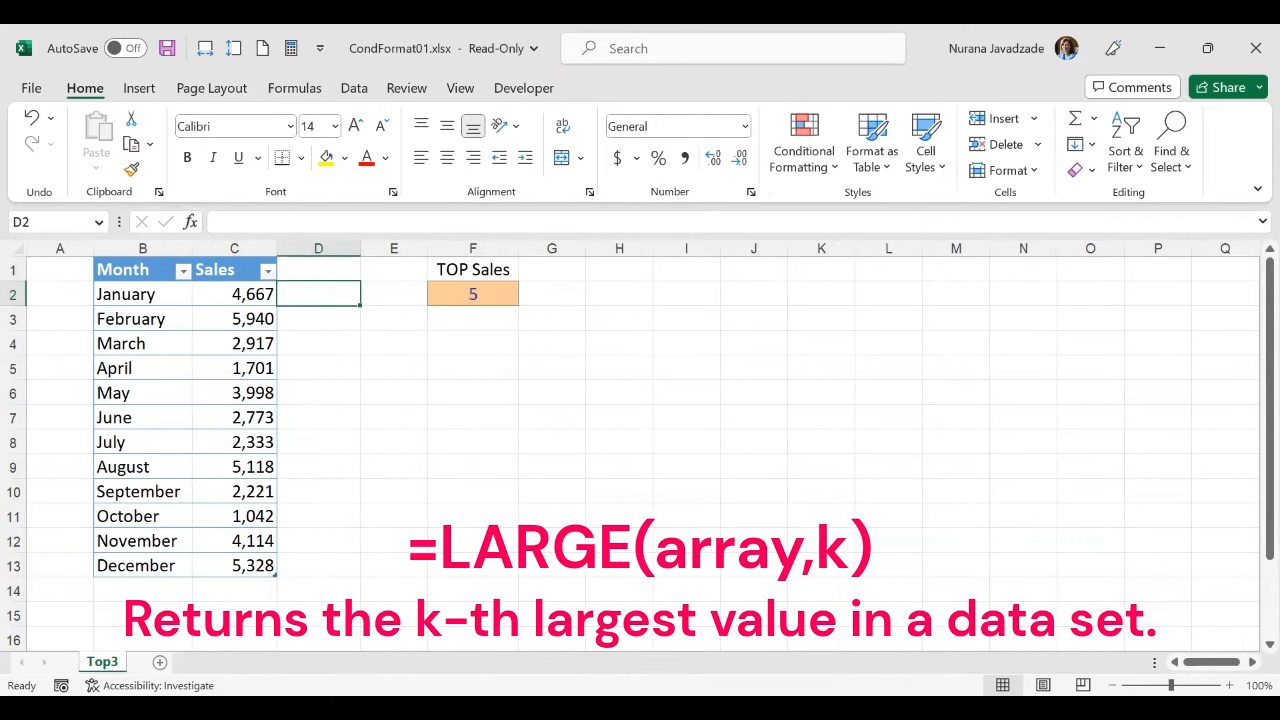
type("=")
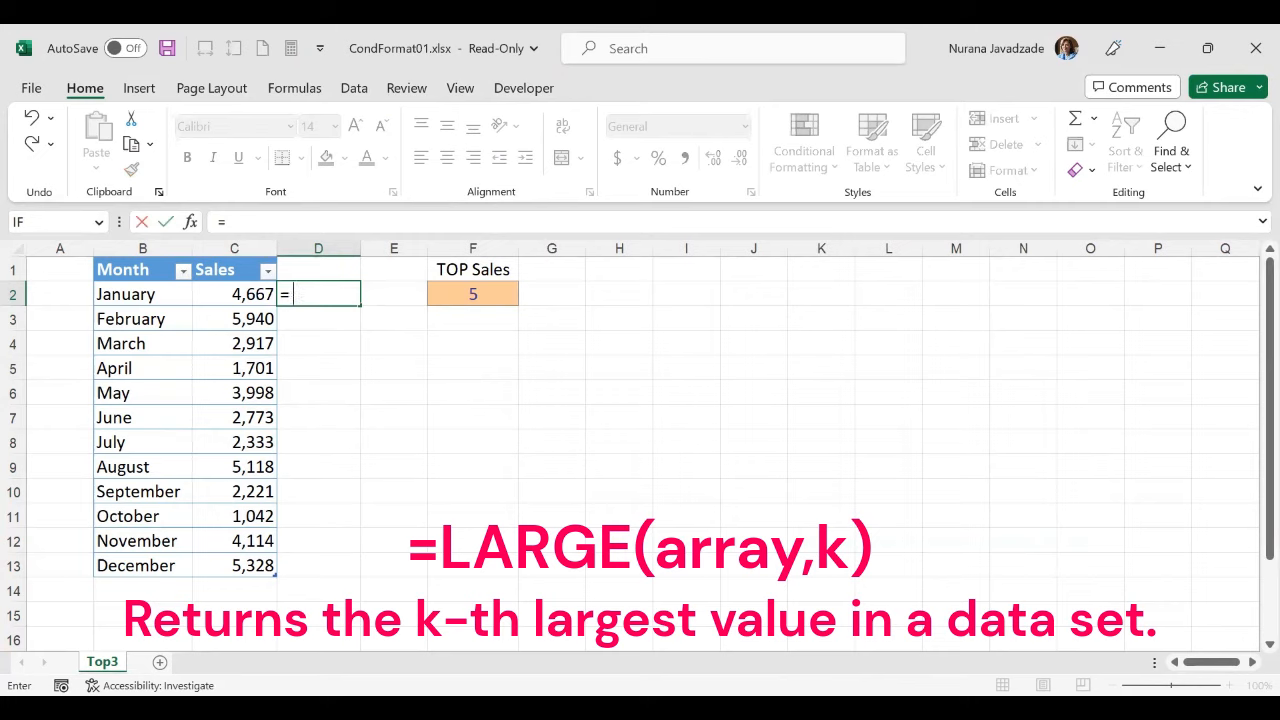
type("large(")
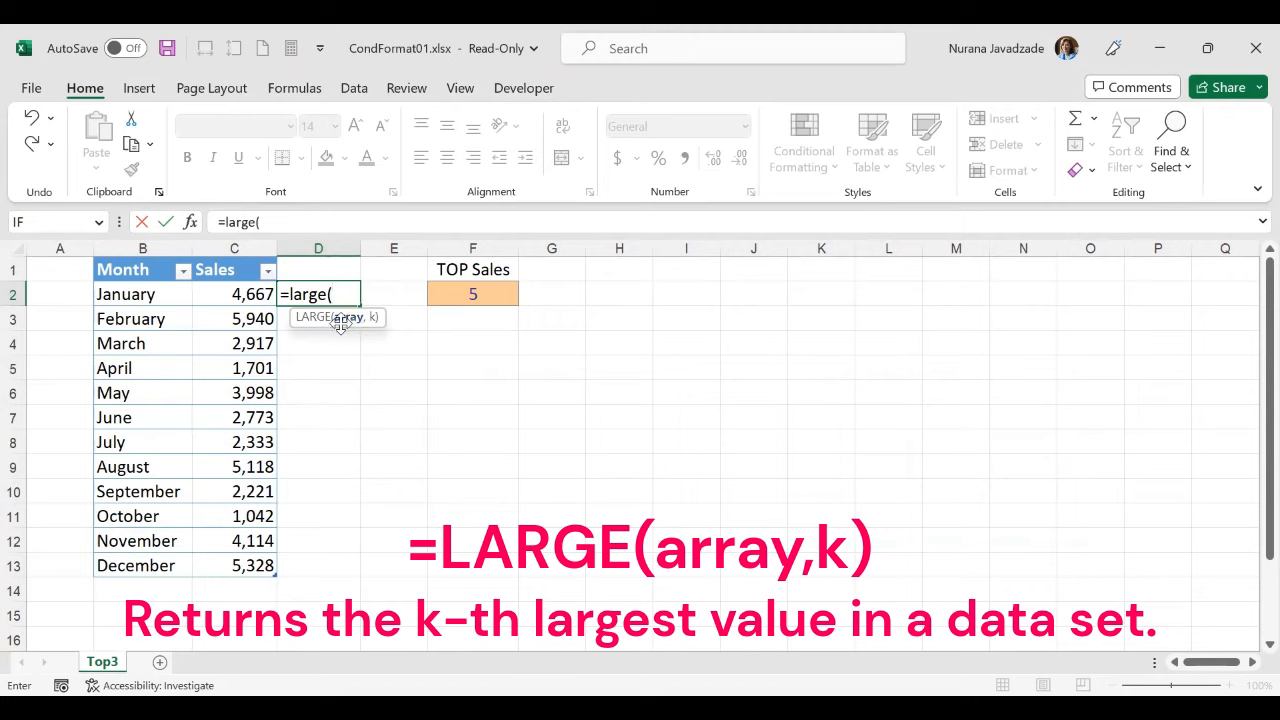
left_click(250, 296)
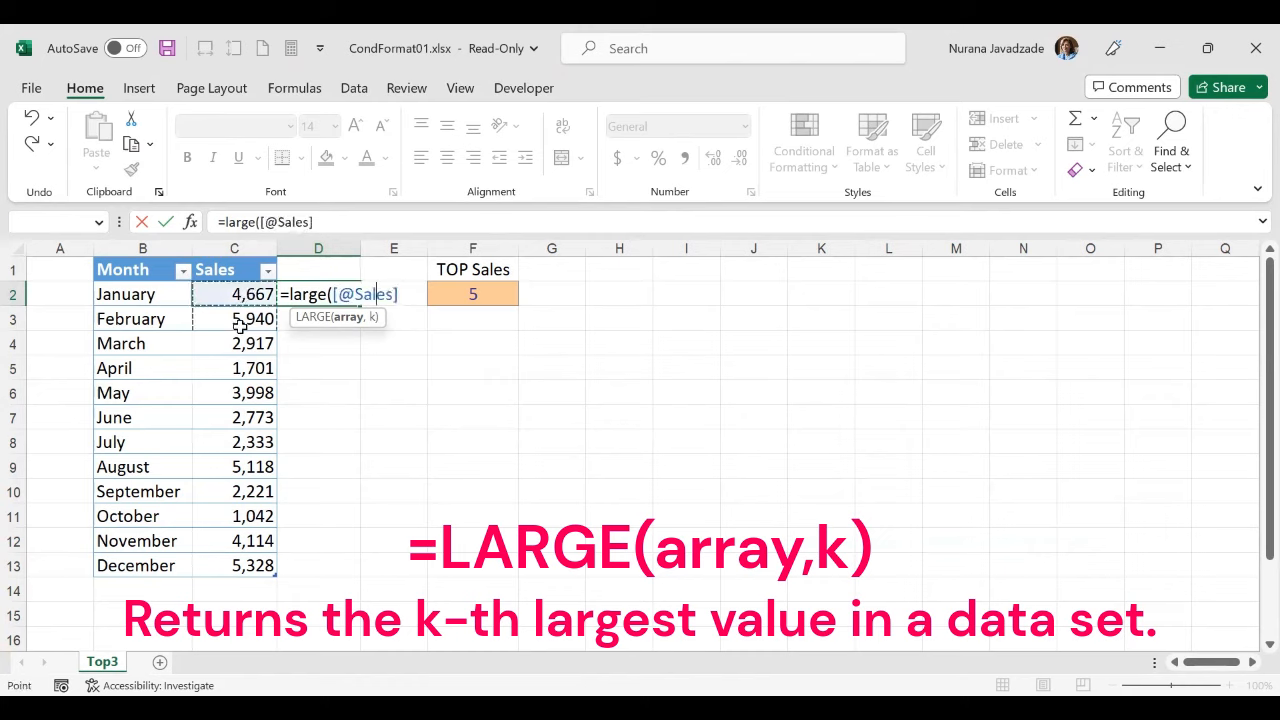
left_click(222, 564, "shift")
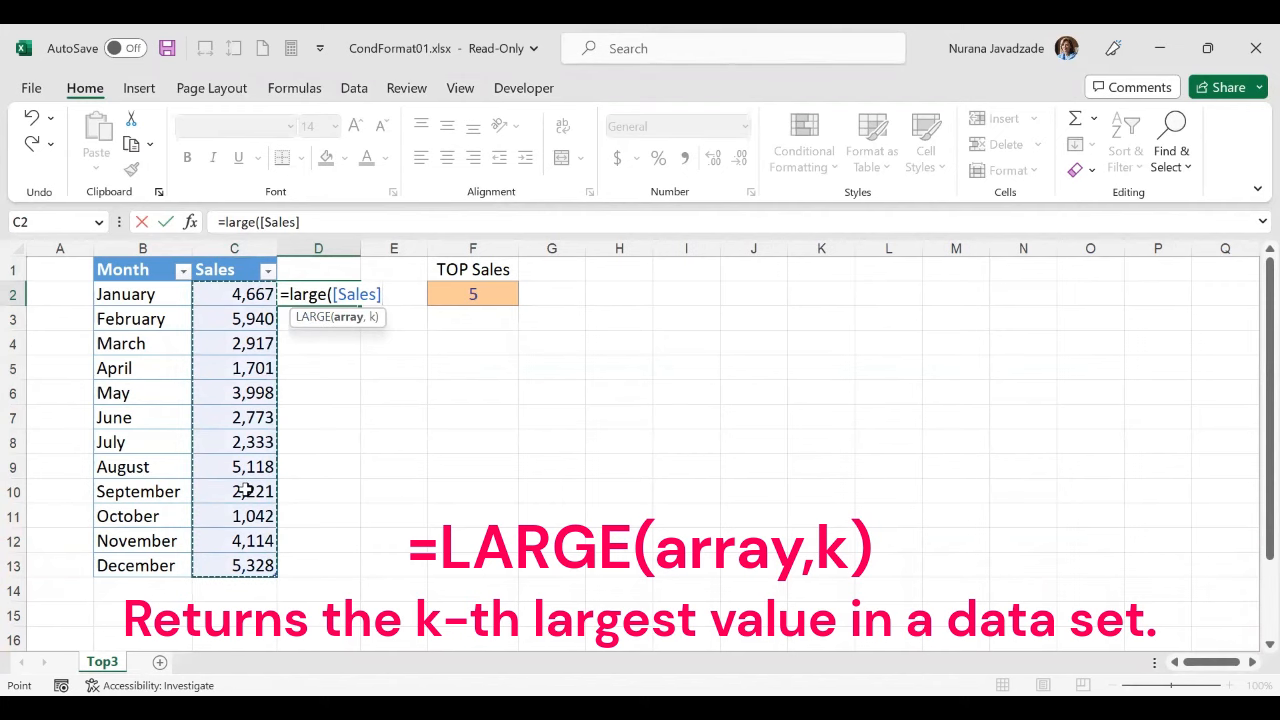
type(",")
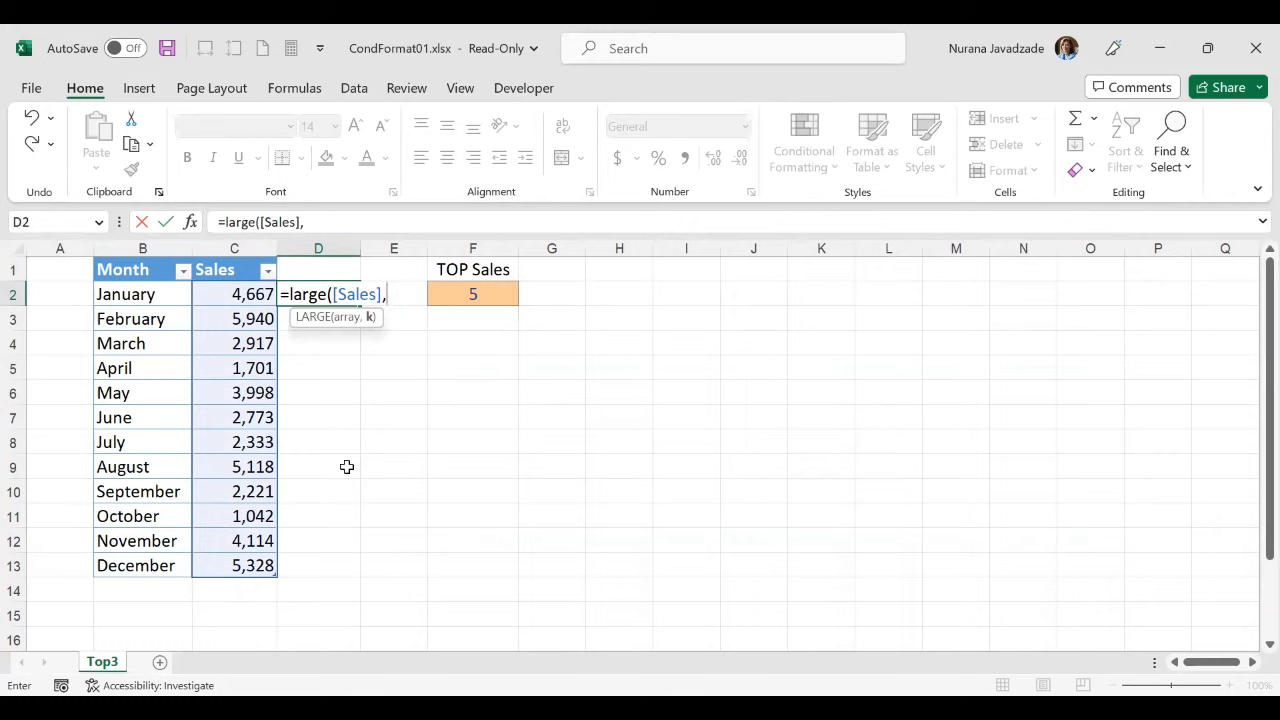
left_click(472, 291)
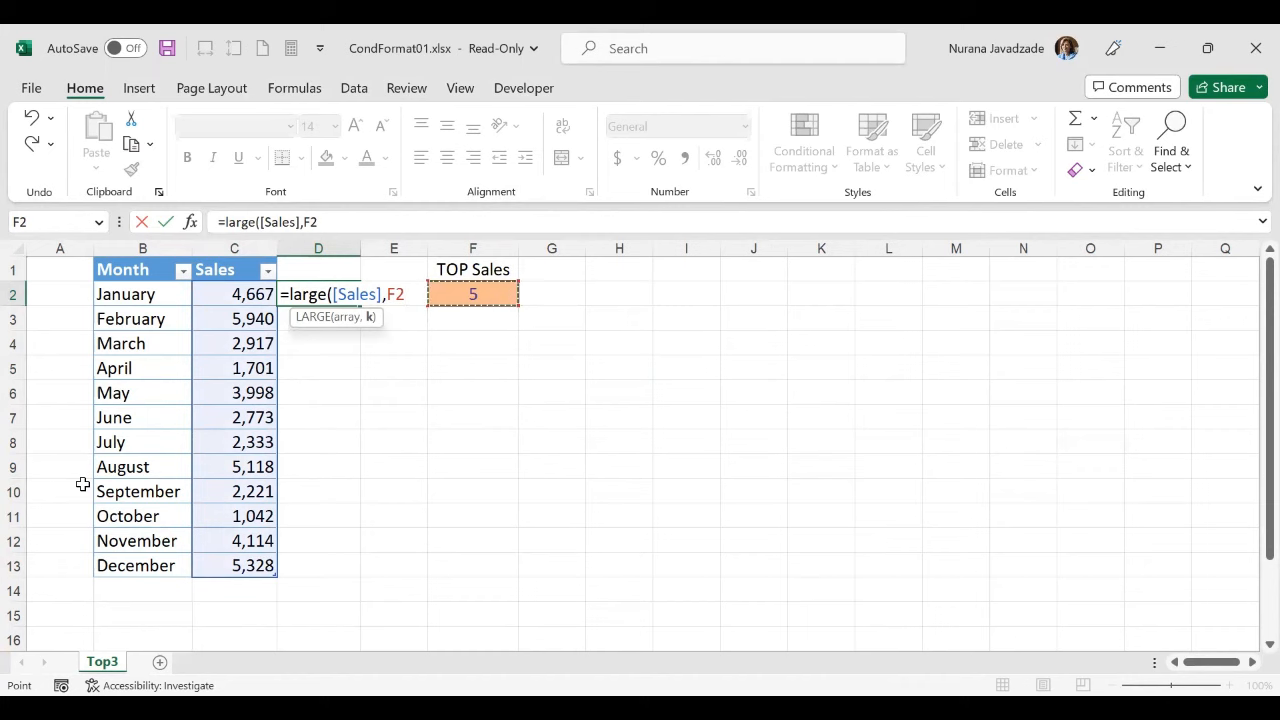
type(")")
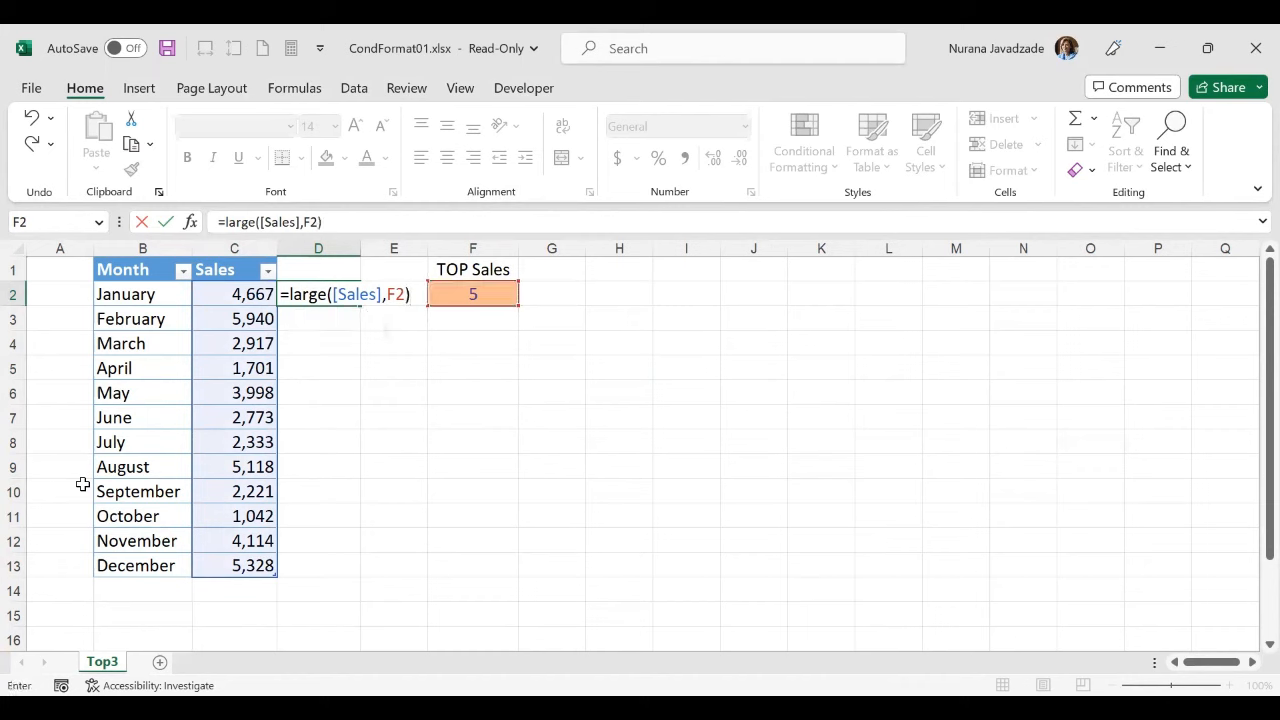
key("Return")
Clear the automatically filled formulas from D3:D13, keeping the LARGE formula in D2
left_click_drag(327, 316, 295, 565)
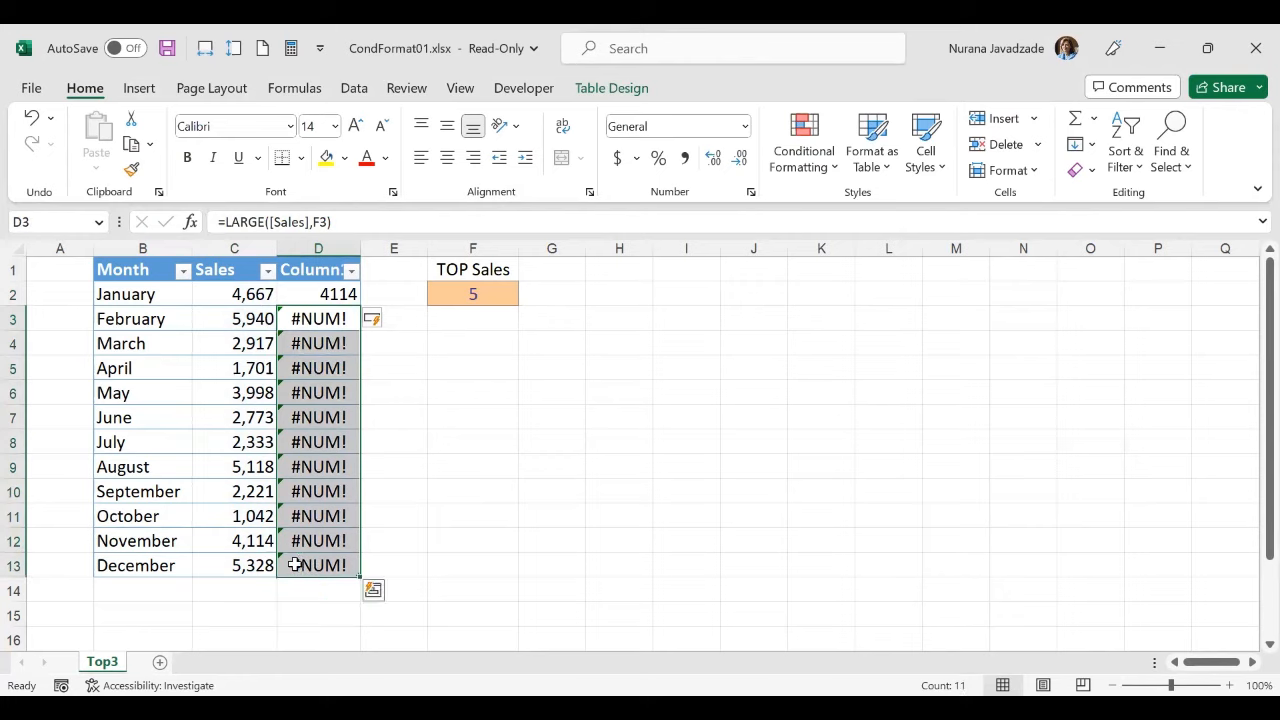
key("Delete")
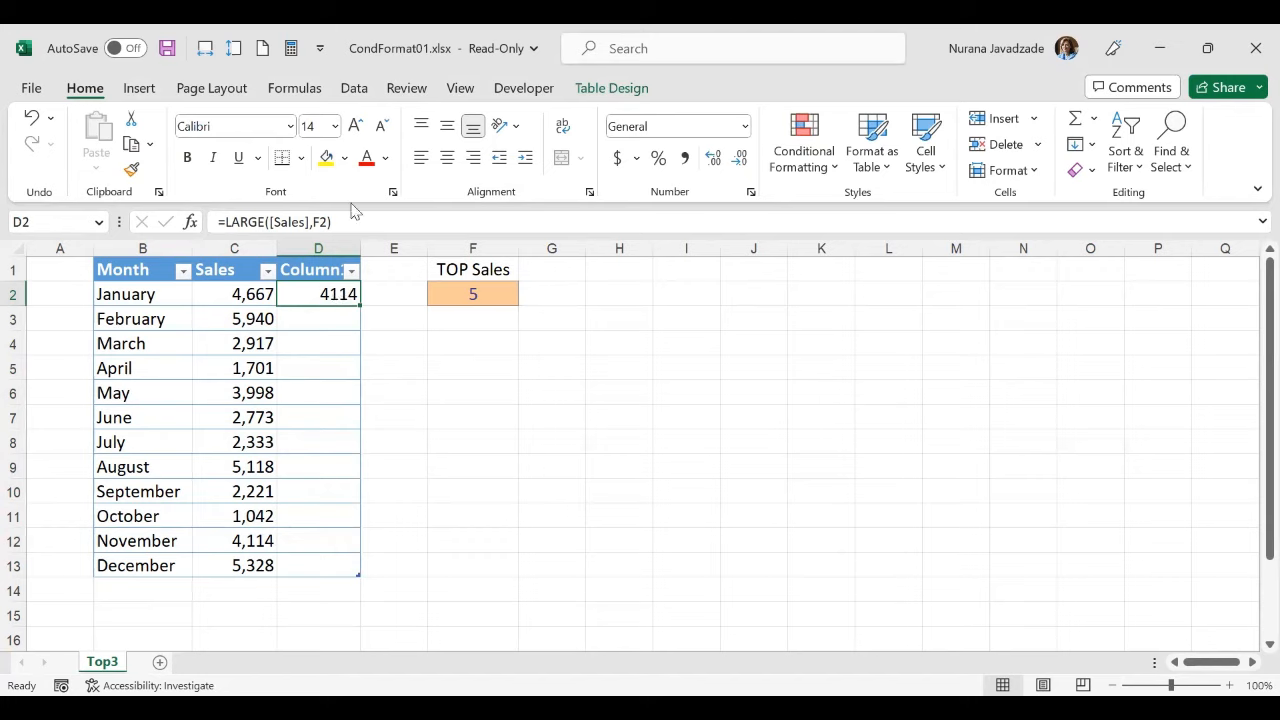
left_click_drag(336, 221, 203, 222)
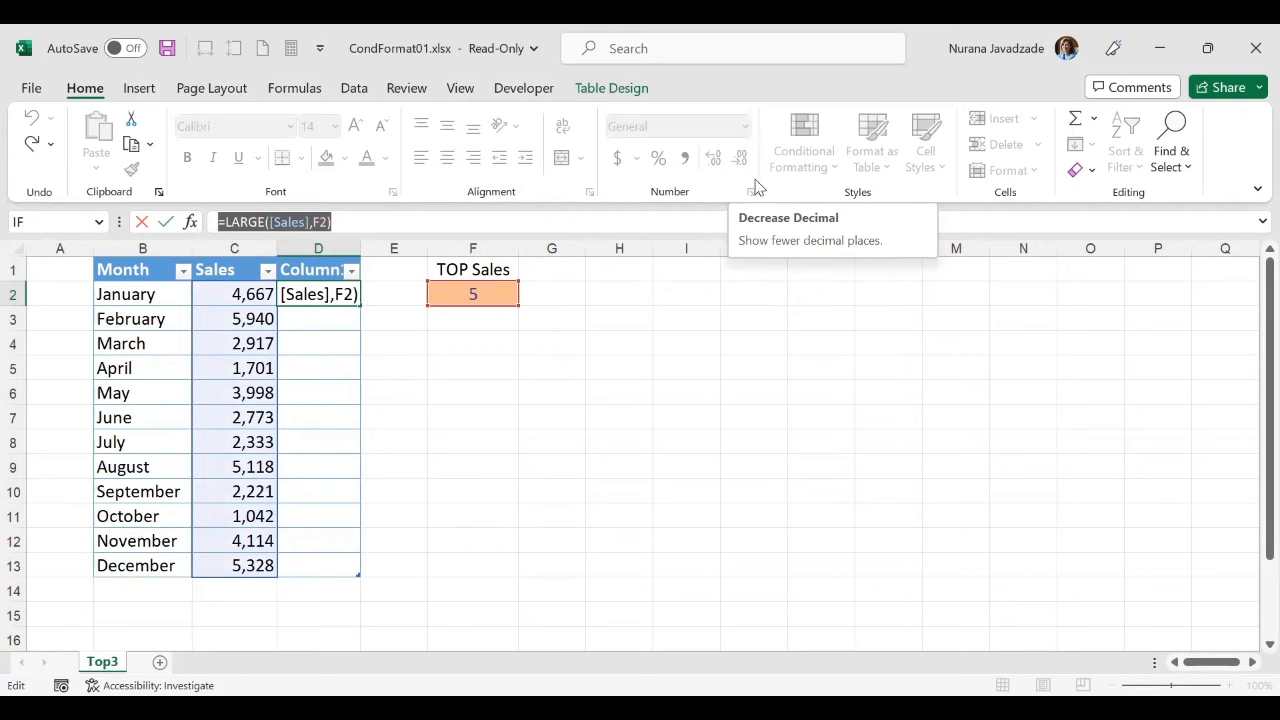
key("Escape")
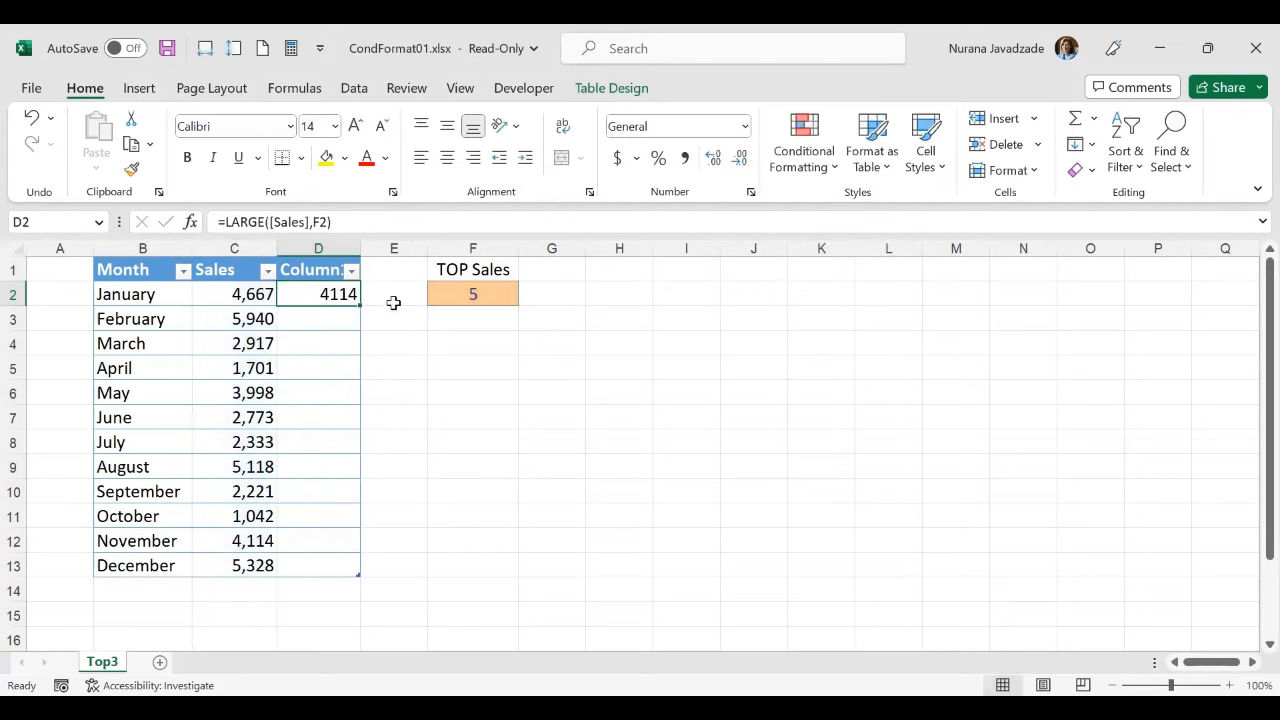
Enter the test formula =C2>=LARGE(Sales[Sales],F2) in cell F5 to compare January's sales with the k-th largest value
left_click(457, 368)
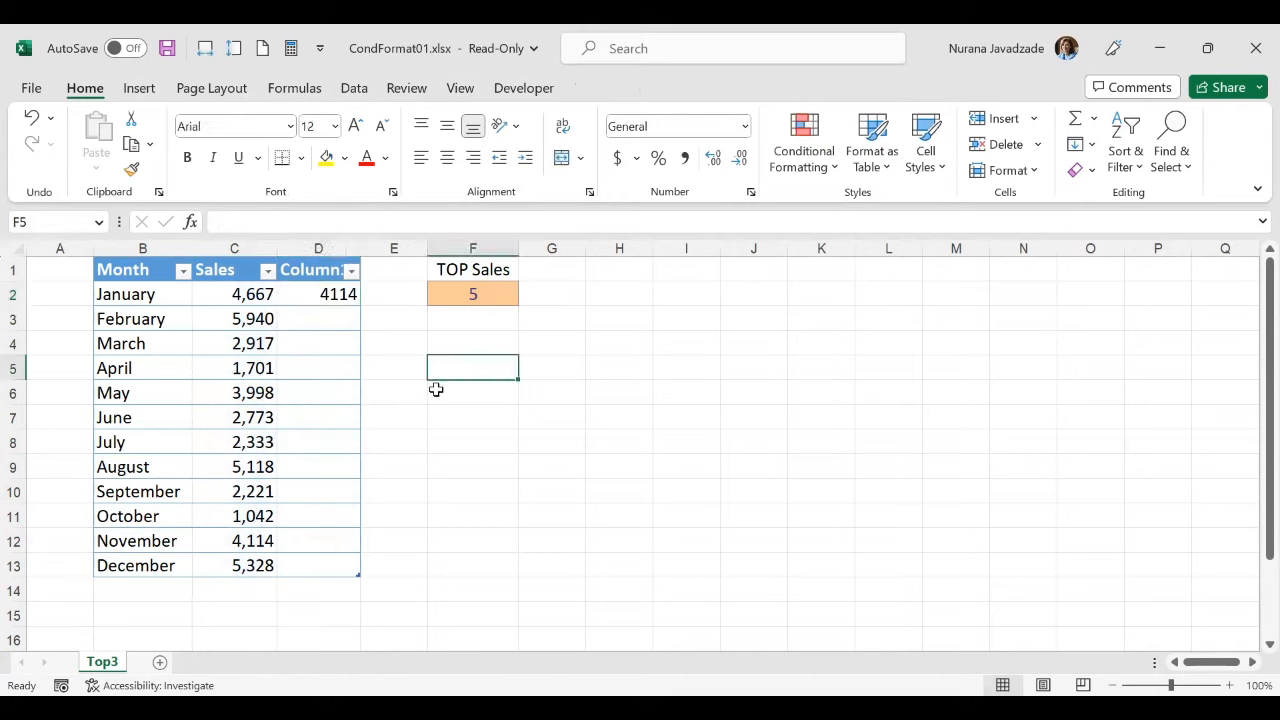
type("=")
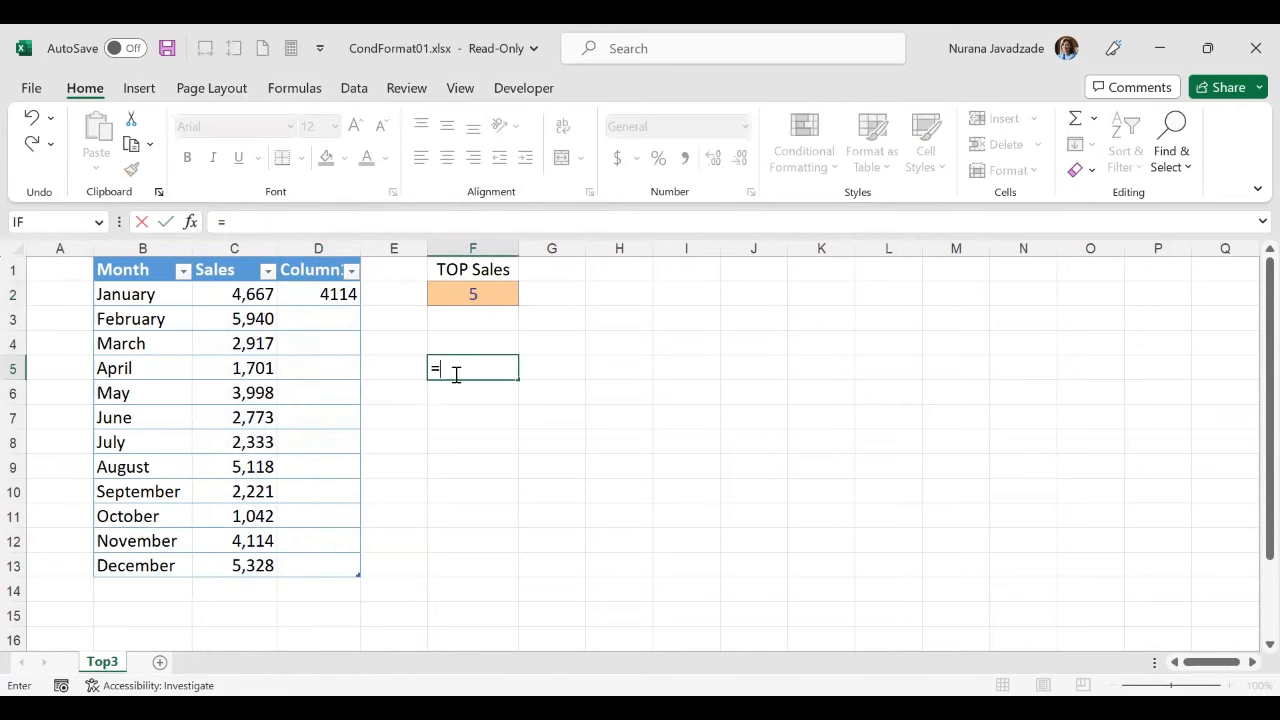
left_click(237, 294)
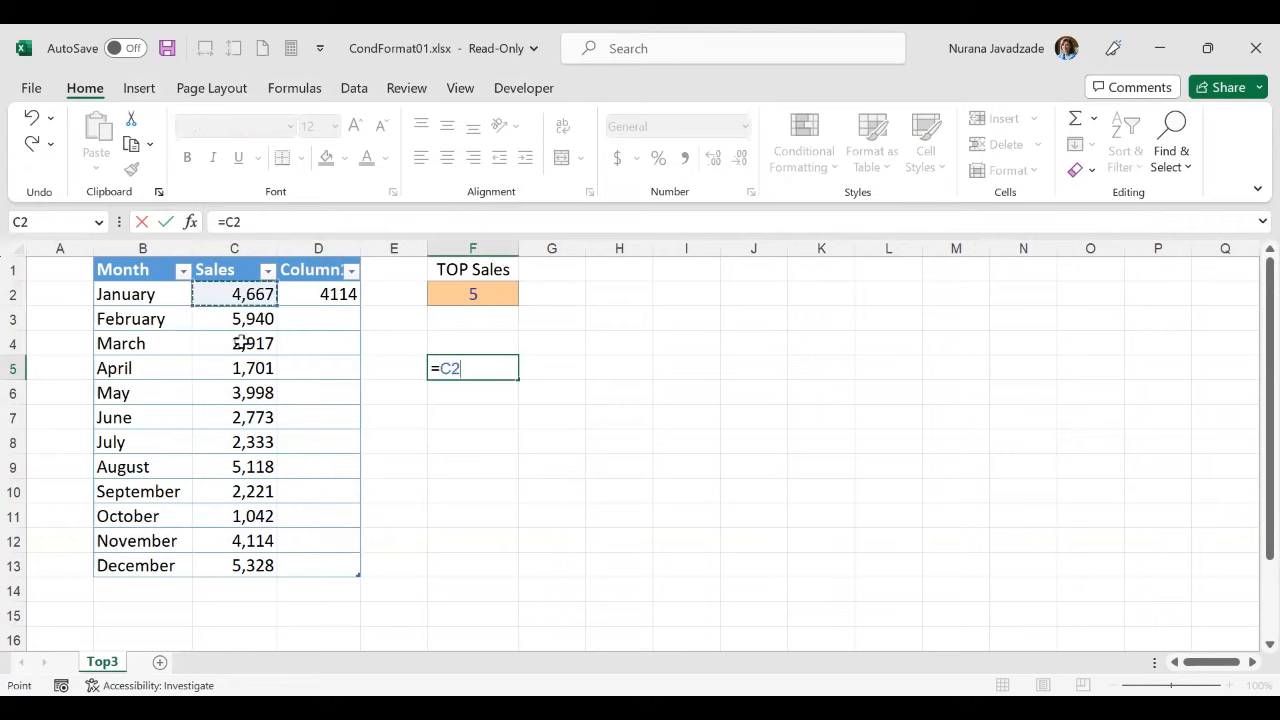
type(">=large")
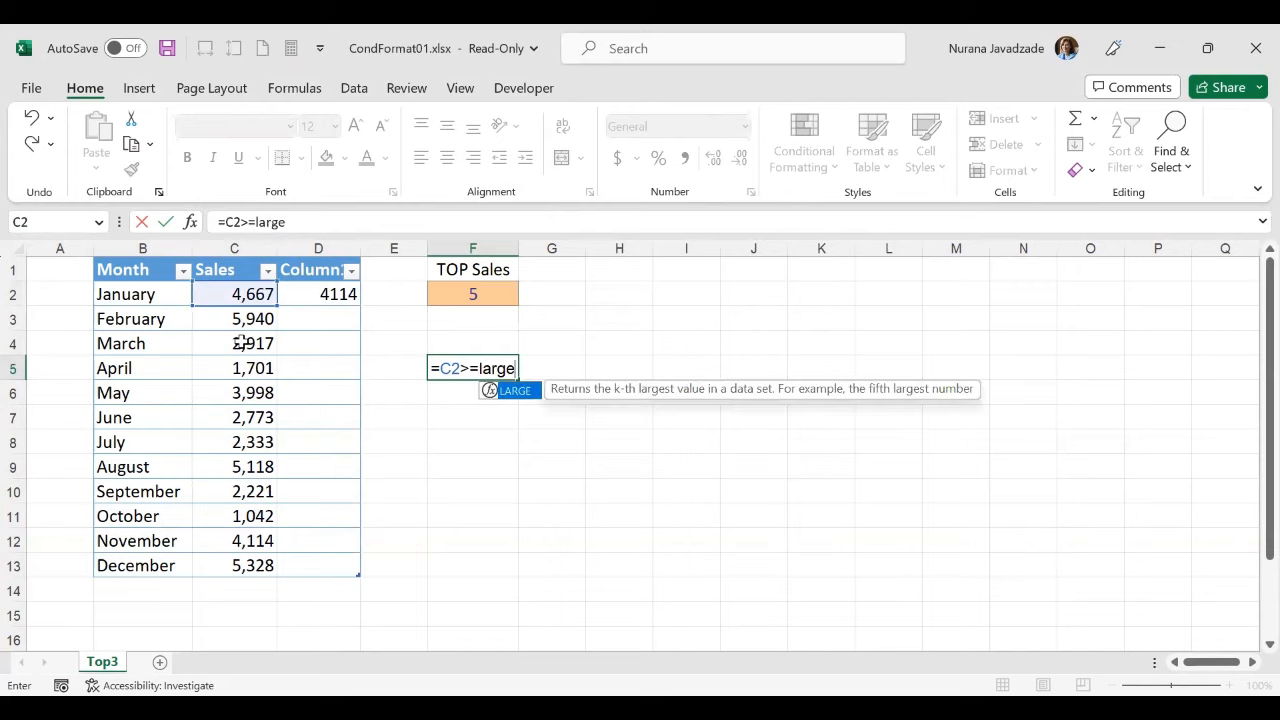
type("(")
left_click_drag(250, 290, 237, 566)
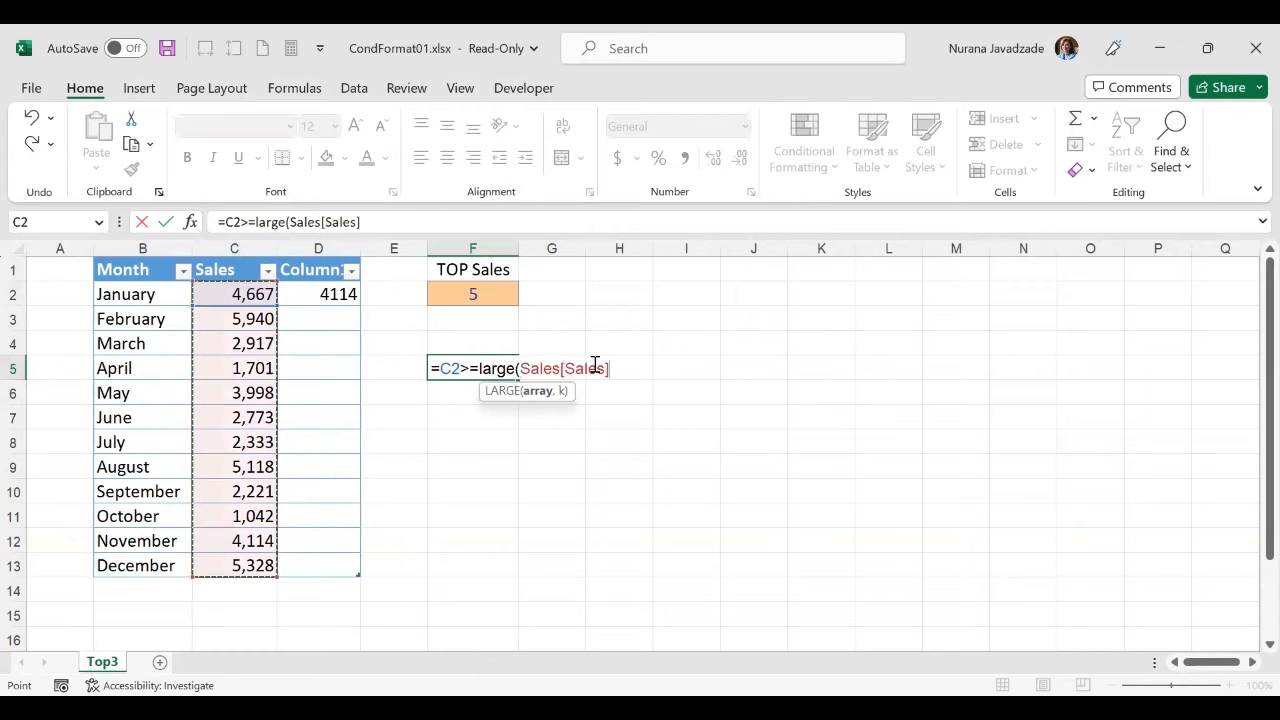
type(",")
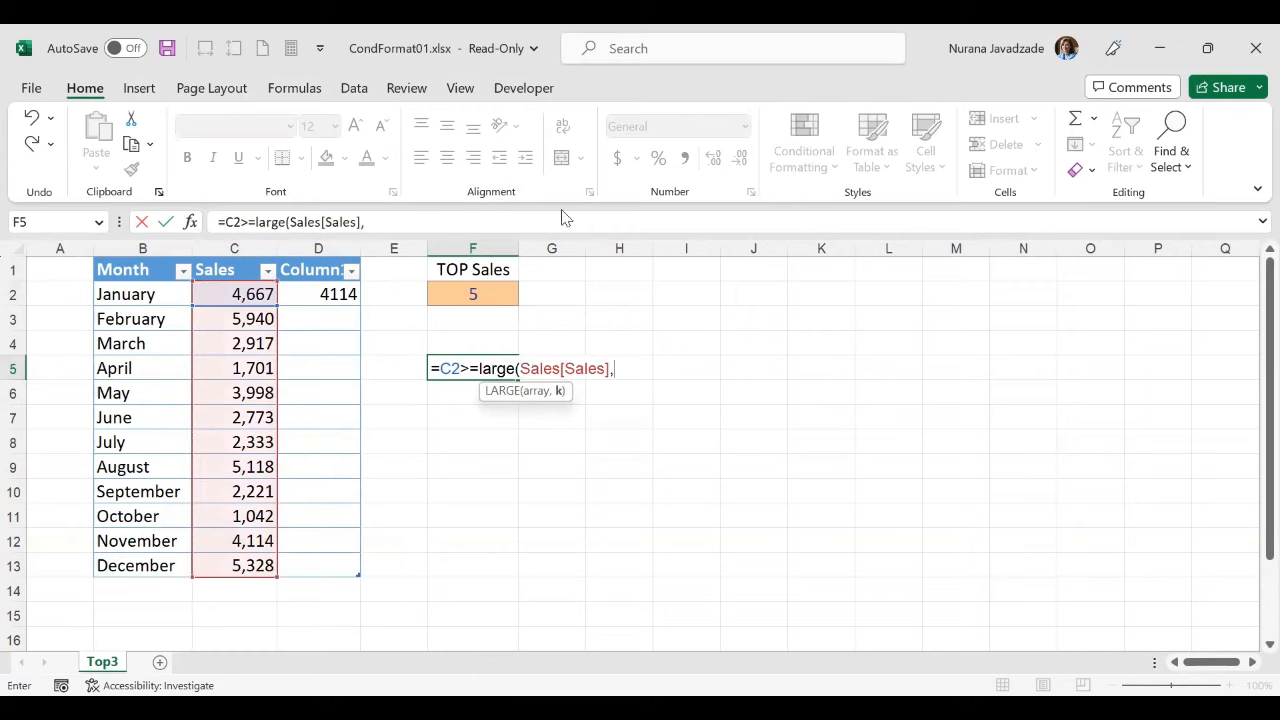
left_click(480, 290)
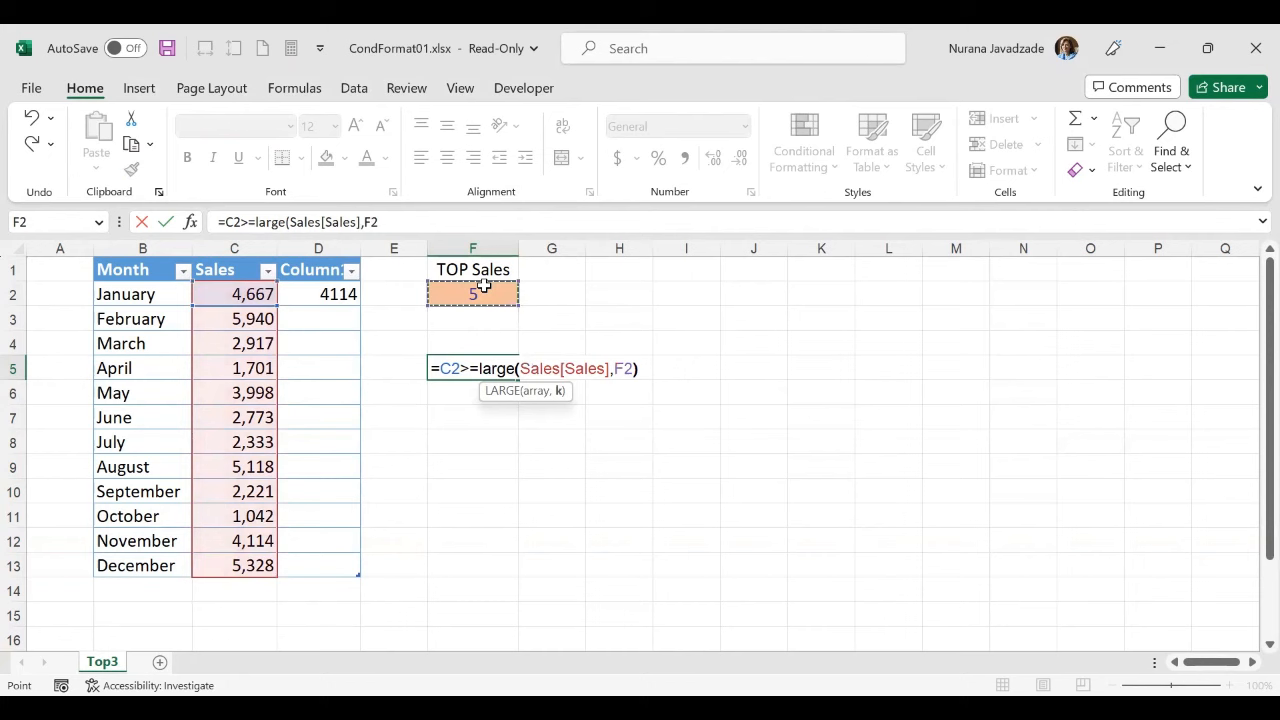
type(")")
key("Return")
left_click(494, 363)
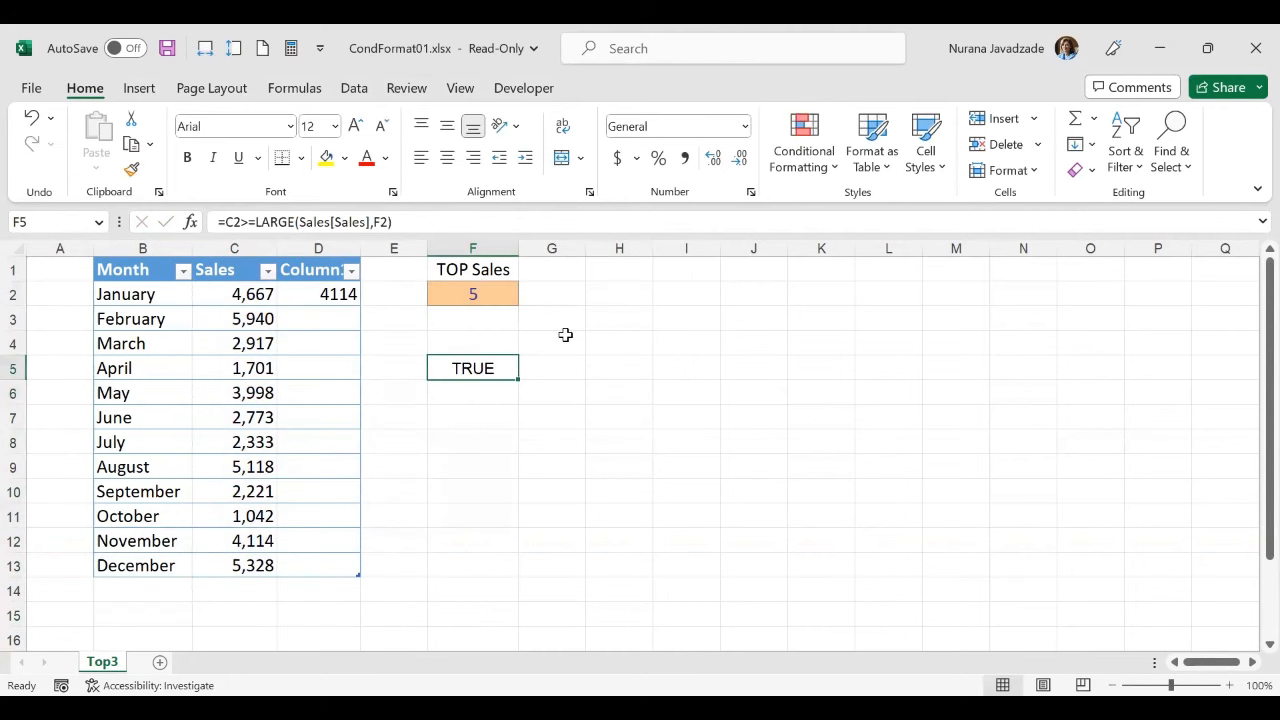
Make the F2 reference in F5's formula absolute as $F$2 and fill the formula down through F15
left_click(240, 290)
left_click_drag(230, 293, 234, 565)
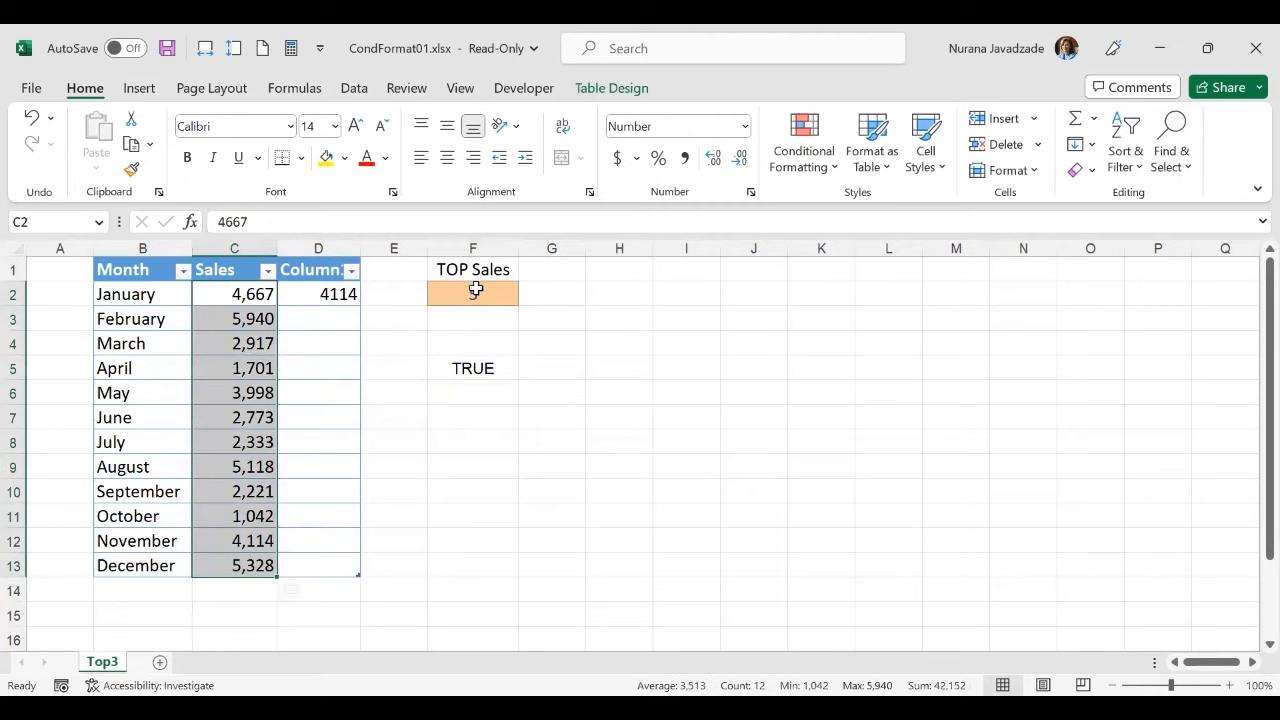
double_click(476, 368)
left_click_drag(460, 367, 442, 366)
left_click(655, 367)
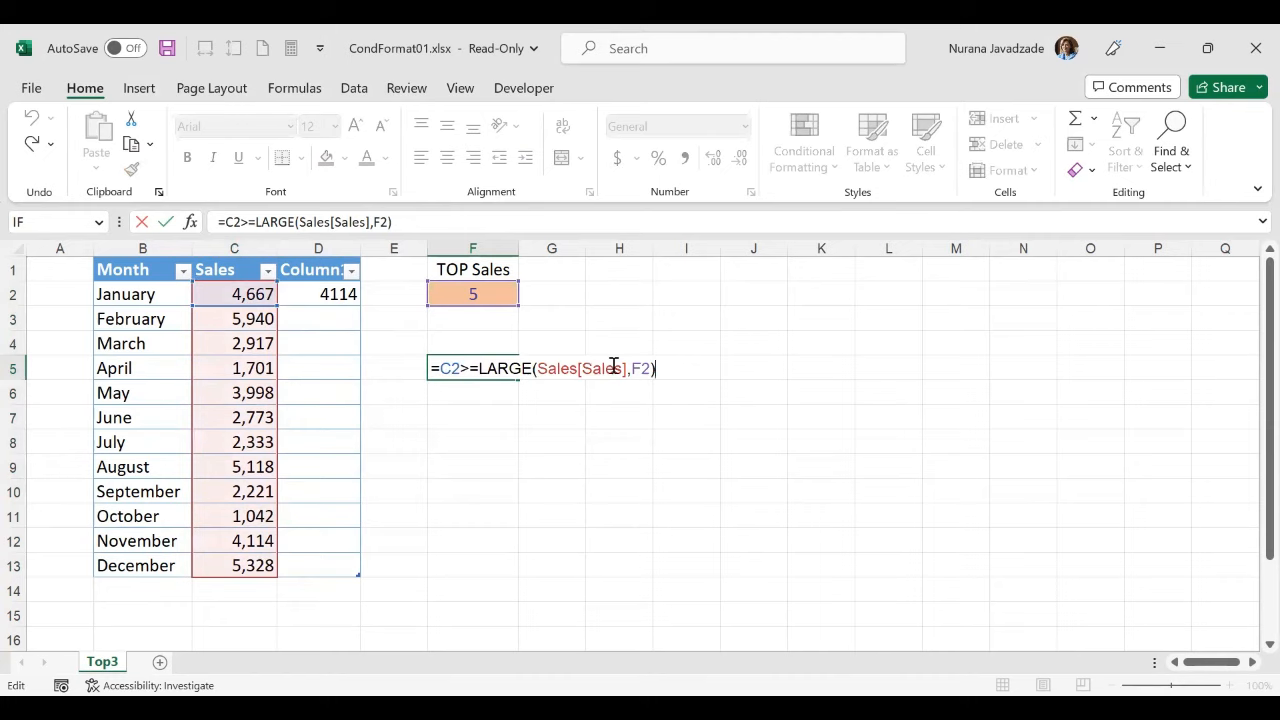
left_click_drag(632, 368, 652, 368)
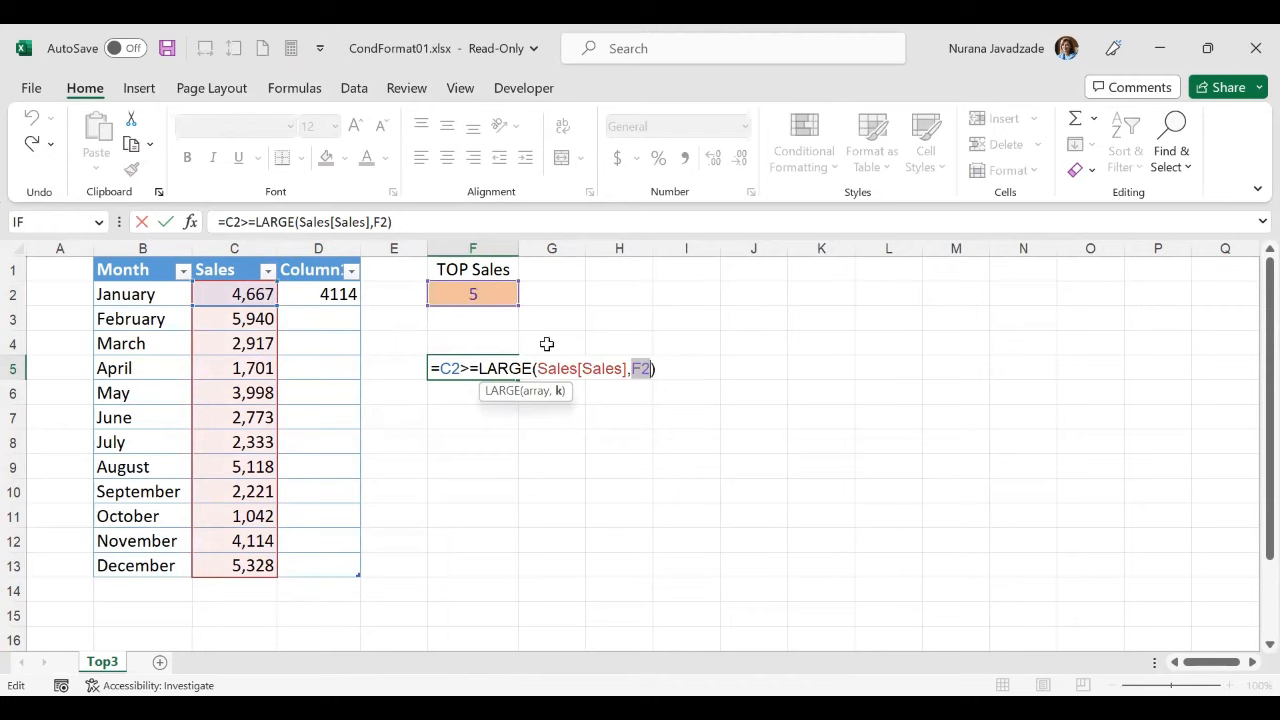
key("F4")
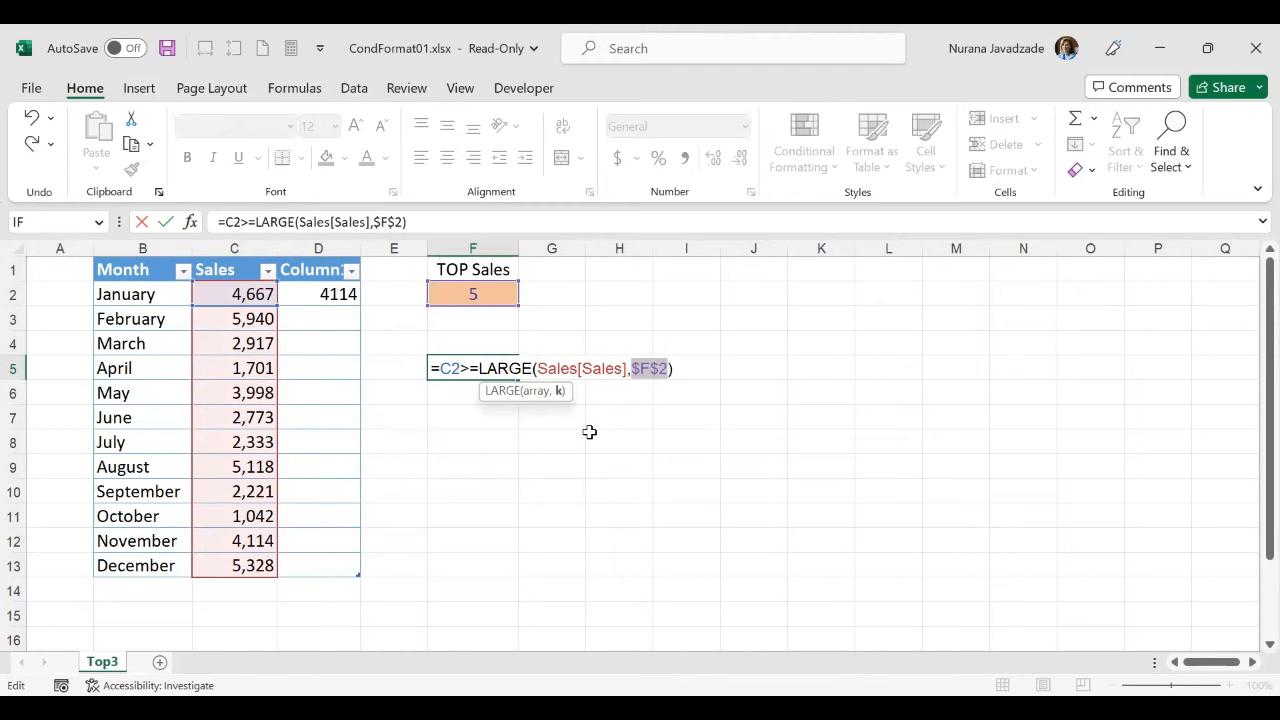
key("Return")
left_click(500, 368)
left_click_drag(521, 379, 496, 628)
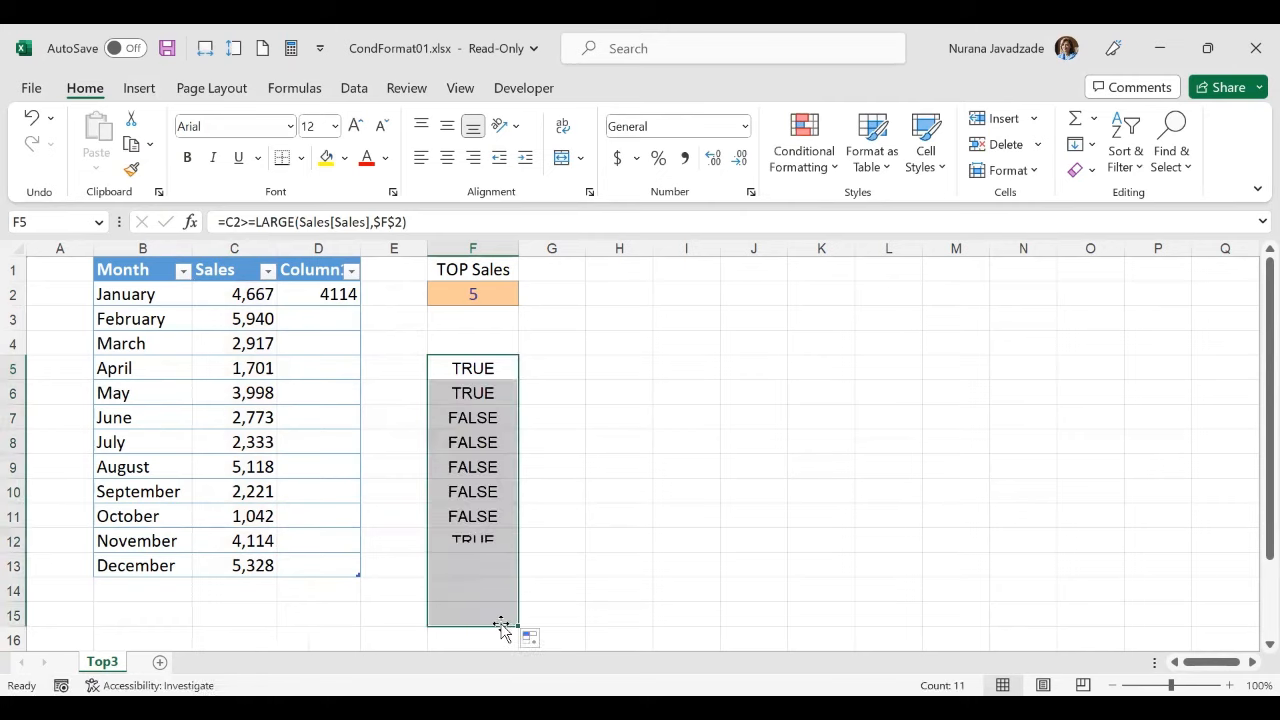
Inspect the copied formulas in F6, F7 and F12 to check which Sales cells they compare
left_click(471, 391)
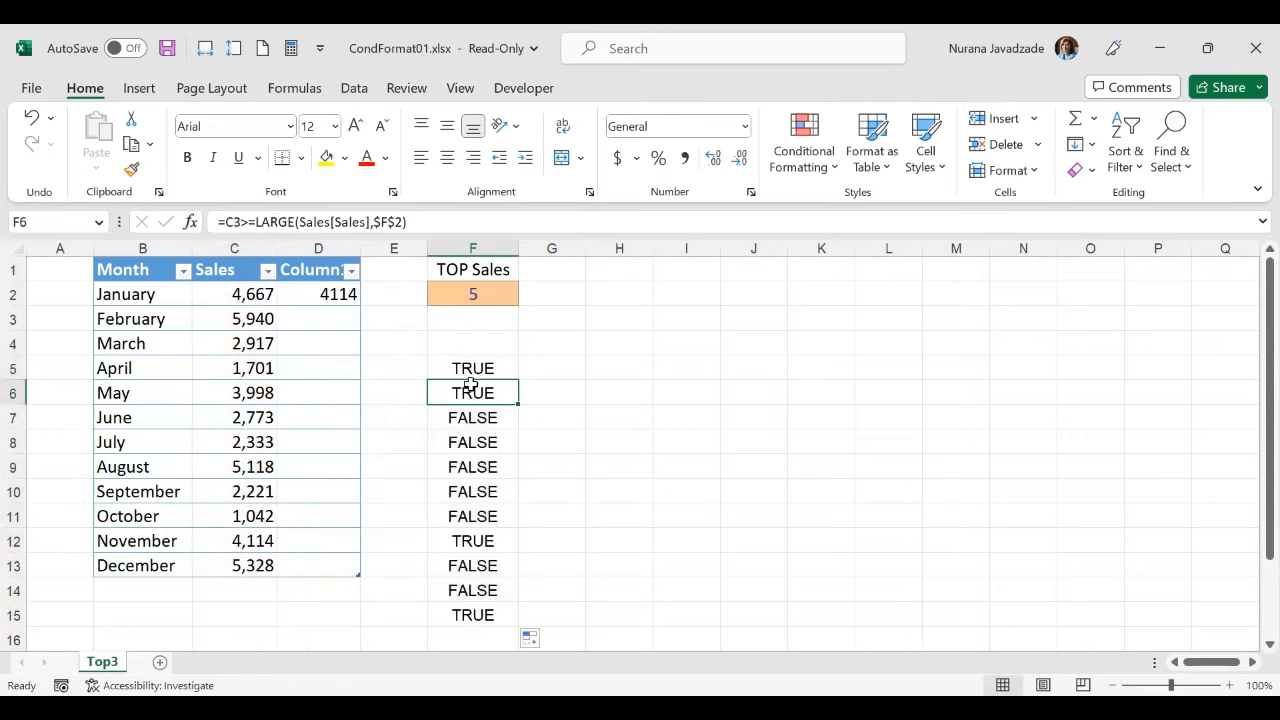
double_click(471, 391)
key("Escape")
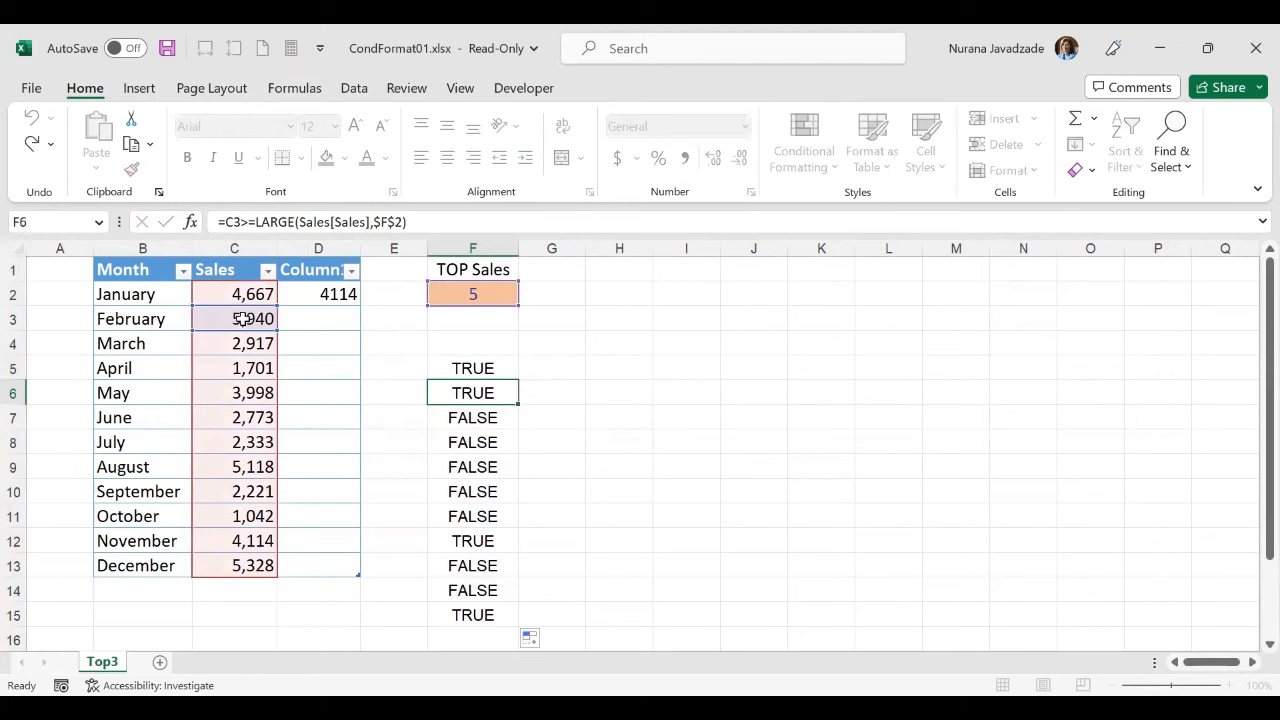
left_click(243, 318)
left_click(482, 416)
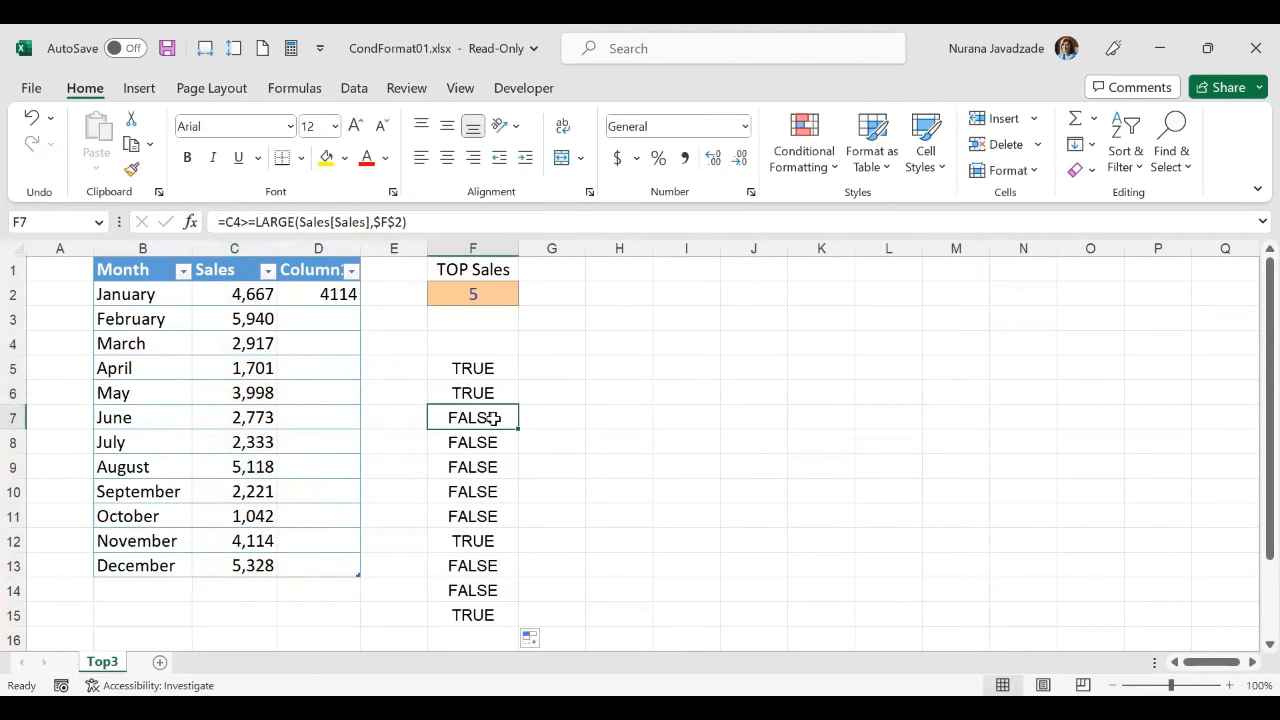
double_click(493, 418)
key("Escape")
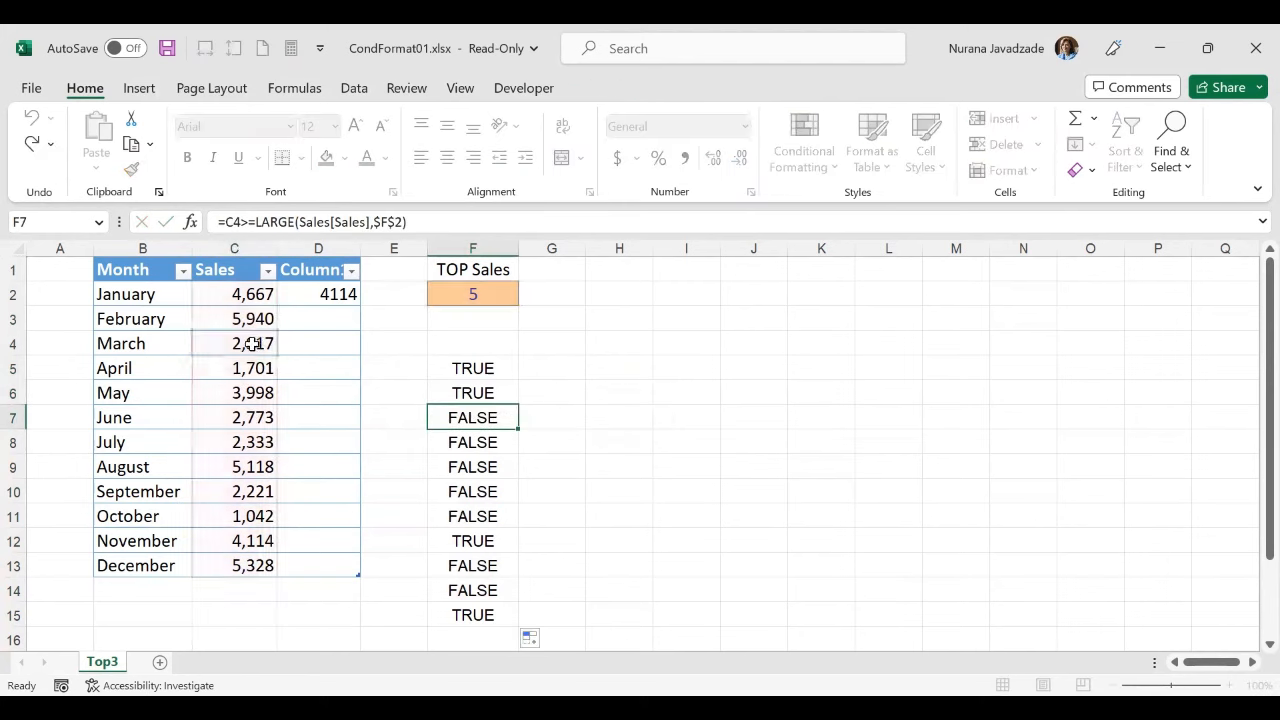
left_click_drag(251, 343, 272, 391)
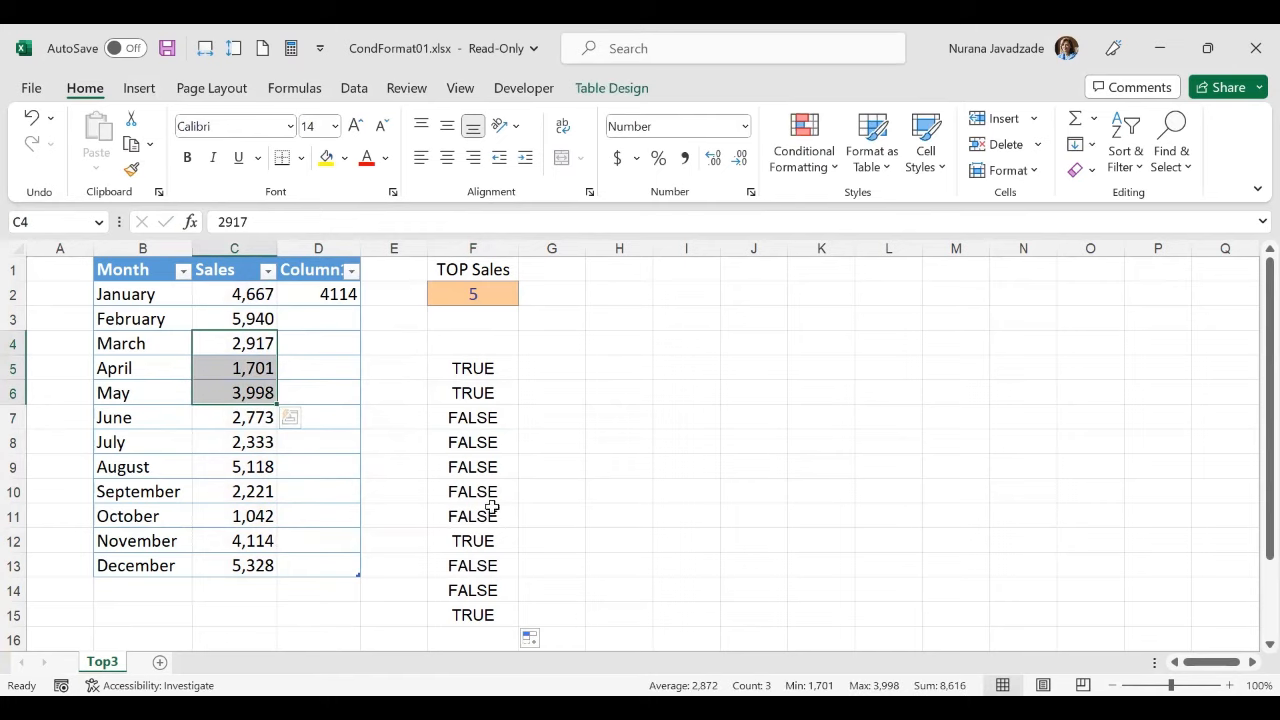
left_click(478, 539)
double_click(478, 539)
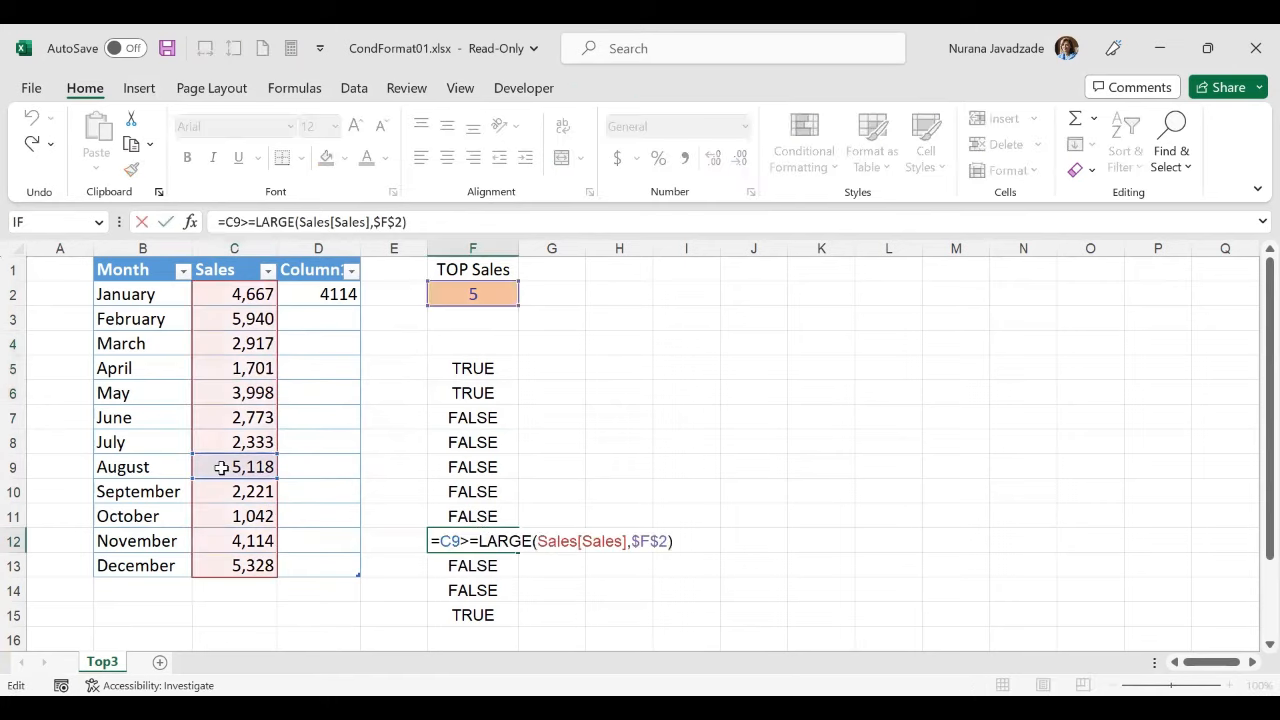
key("Escape")
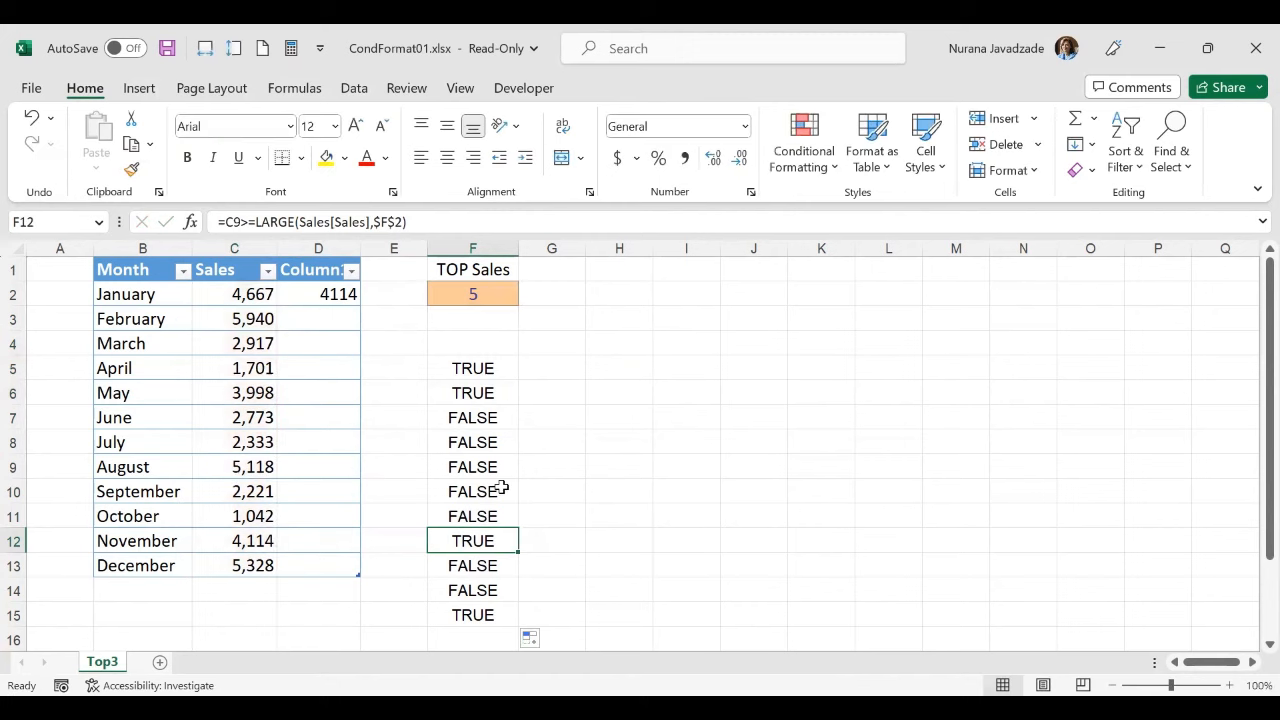
Copy the full formula text =C2>=LARGE(Sales[Sales],$F$2) from cell F5 and leave the cell unedited
left_click(463, 368)
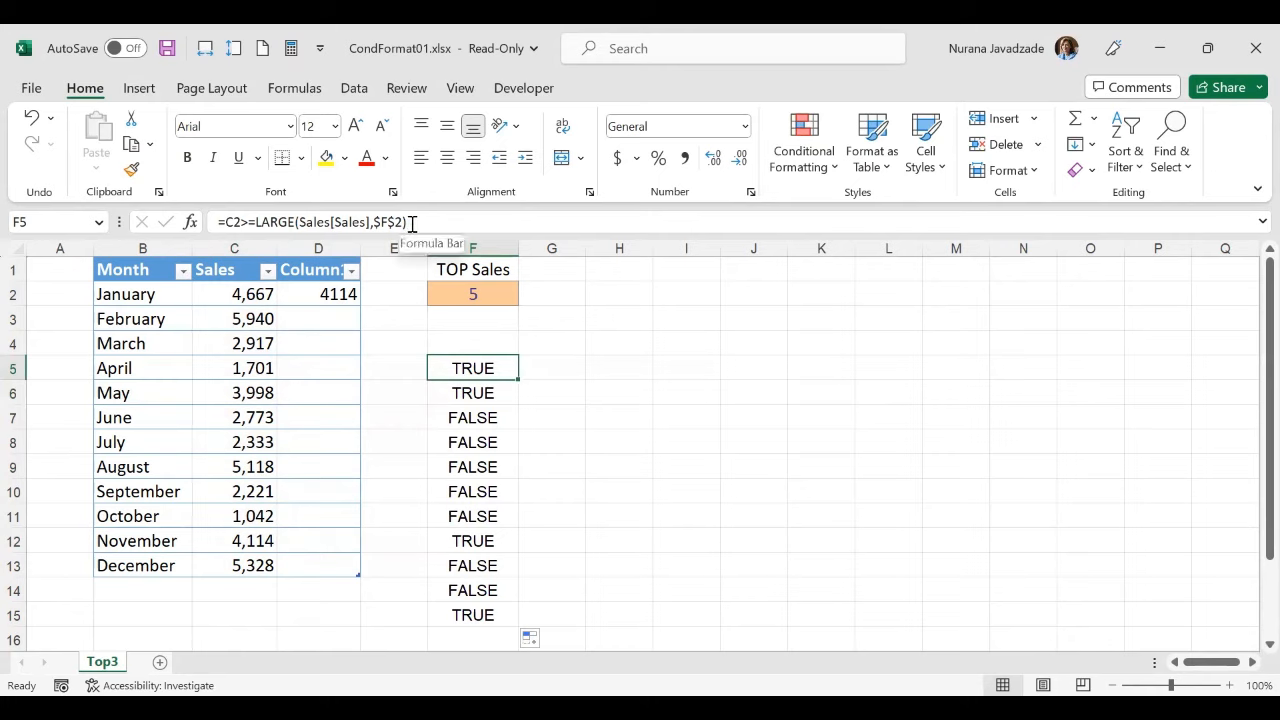
left_click_drag(423, 221, 200, 221)
right_click(262, 228)
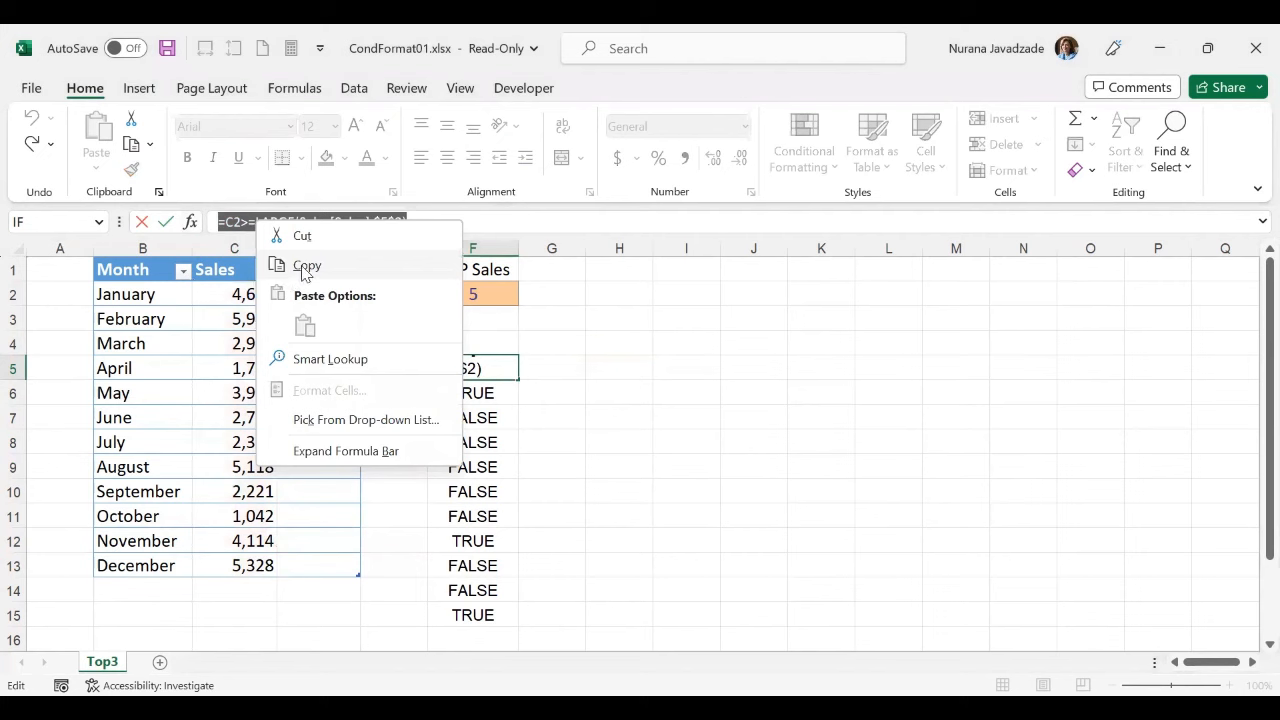
left_click(306, 266)
key("Escape")
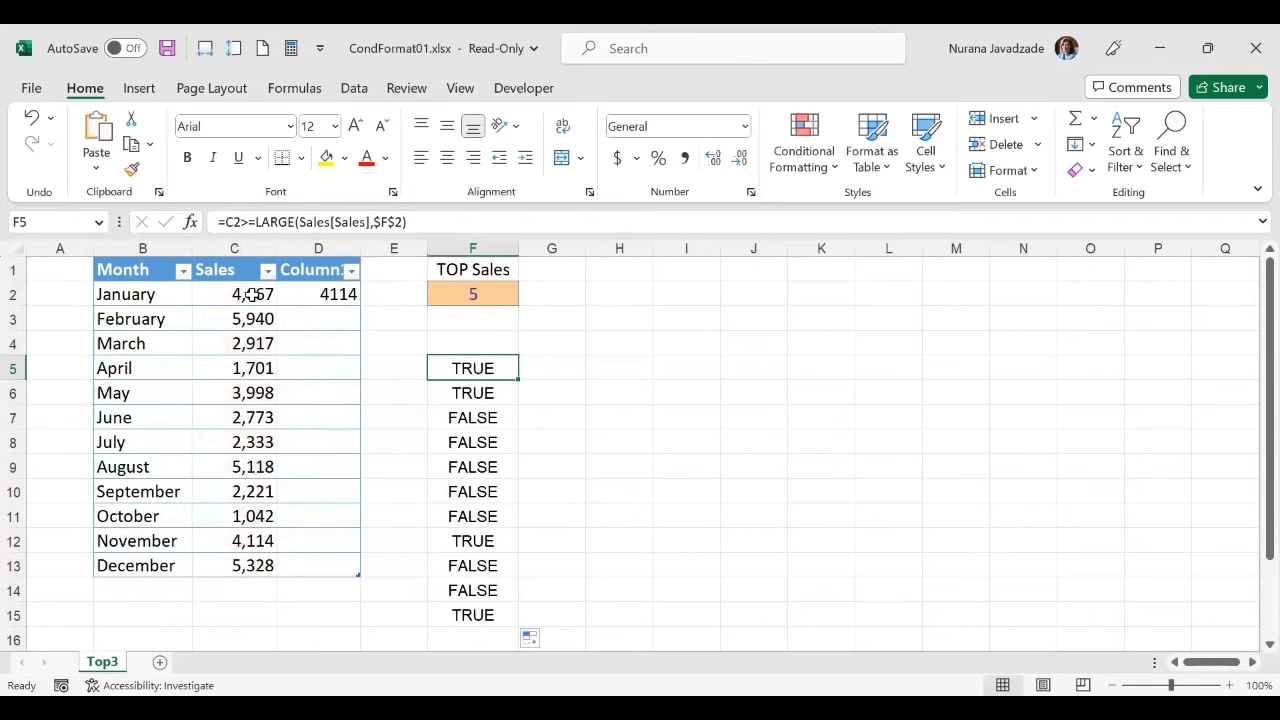
Start a formula-based conditional formatting rule for C2:C13 and paste =C2>=LARGE(Sales[Sales],$F$2) as its condition
left_click_drag(255, 294, 229, 566)
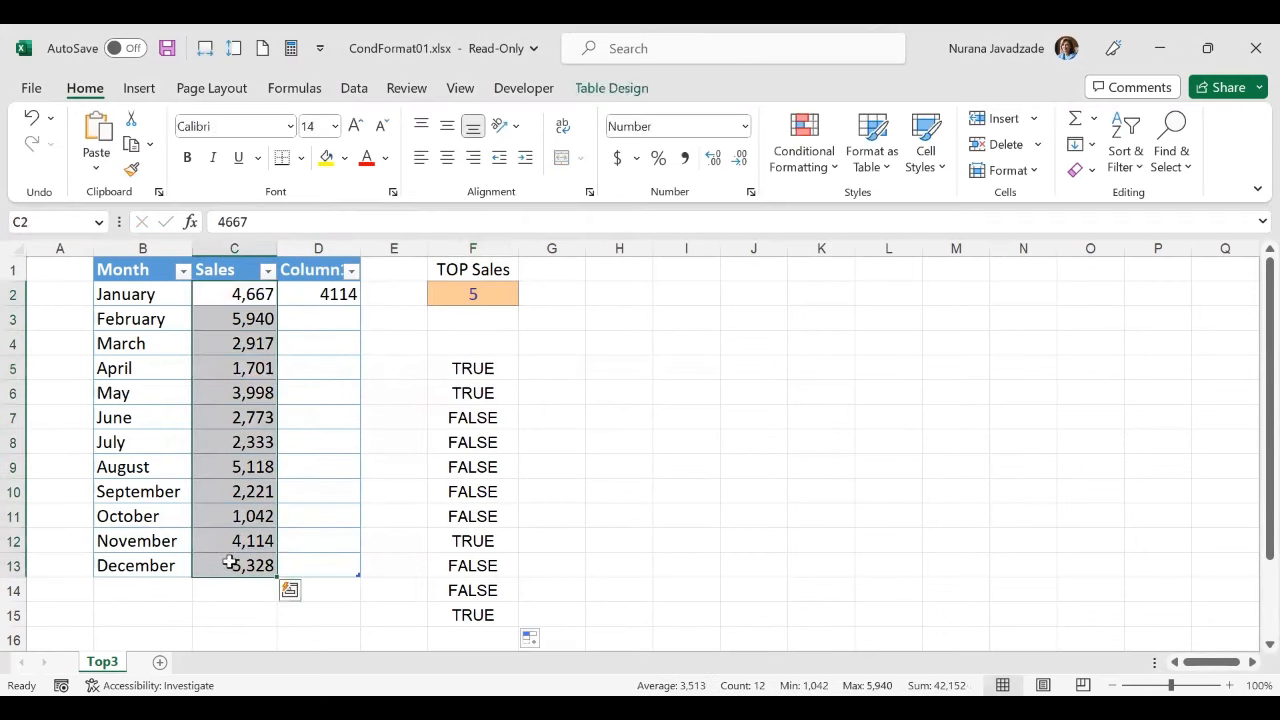
left_click(798, 174)
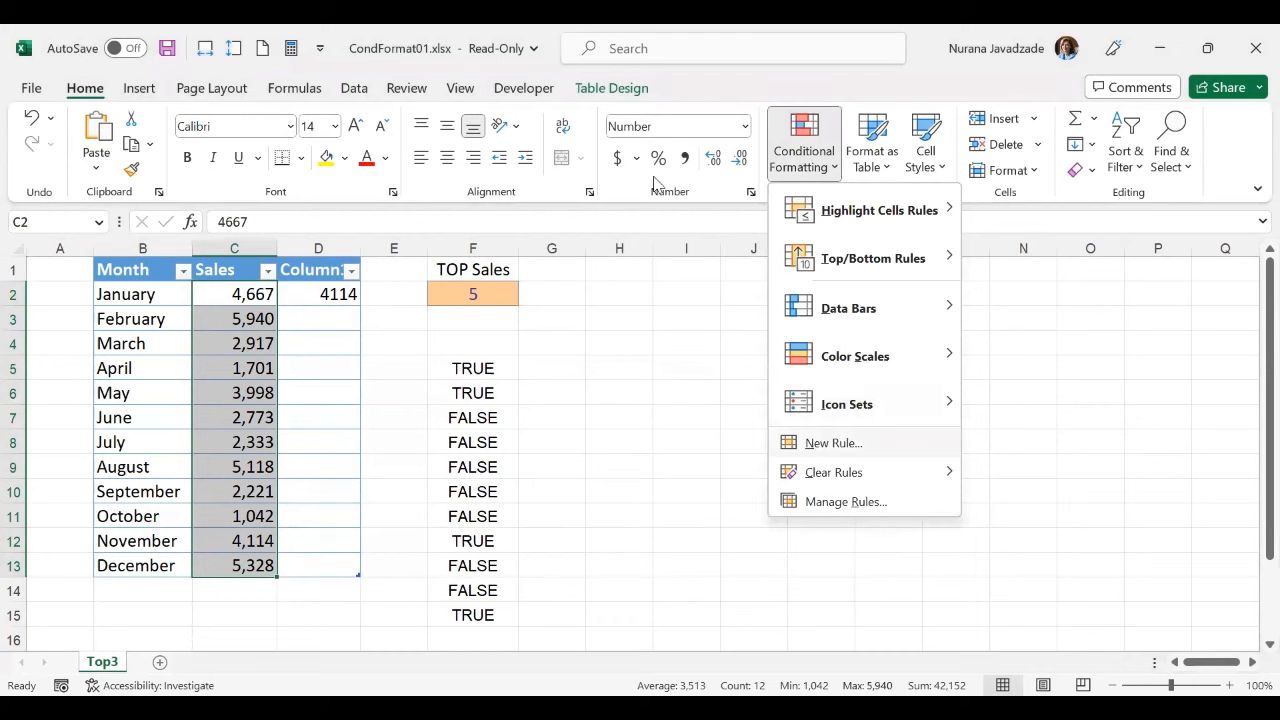
left_click(457, 263)
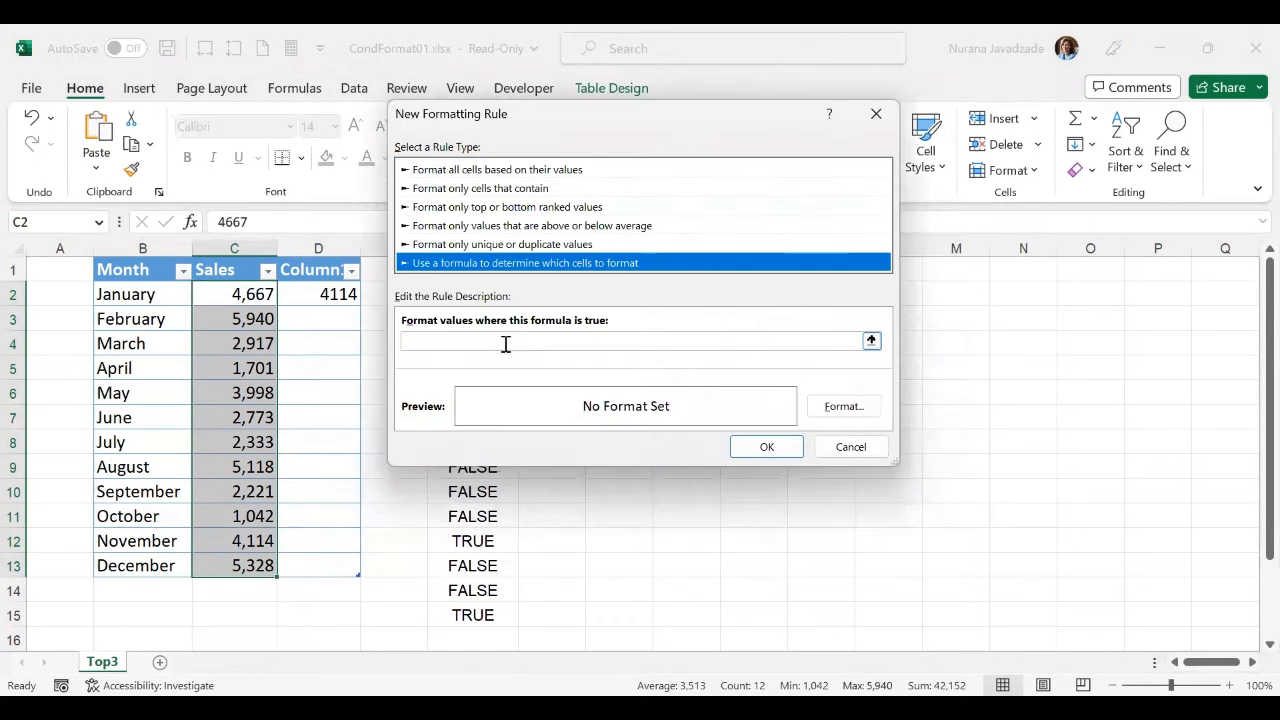
left_click(507, 340)
key("ctrl+v")
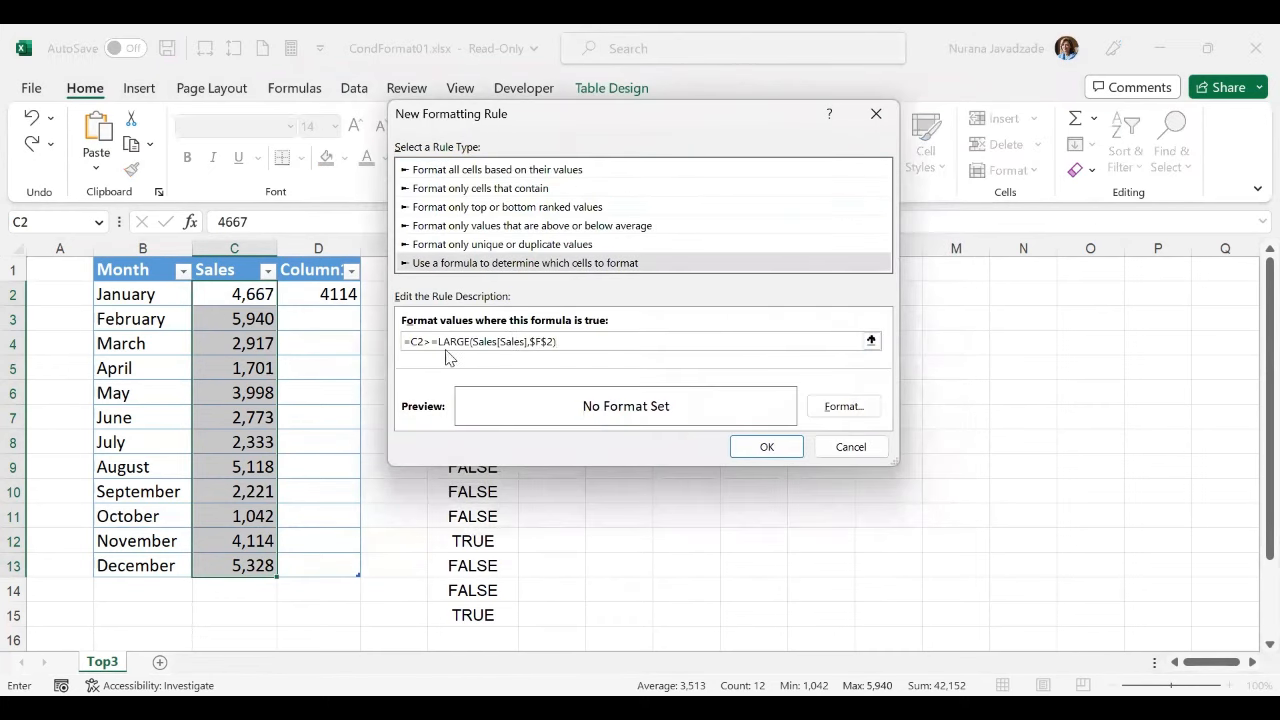
Set the new rule's format to a light green background fill
left_click(842, 407)
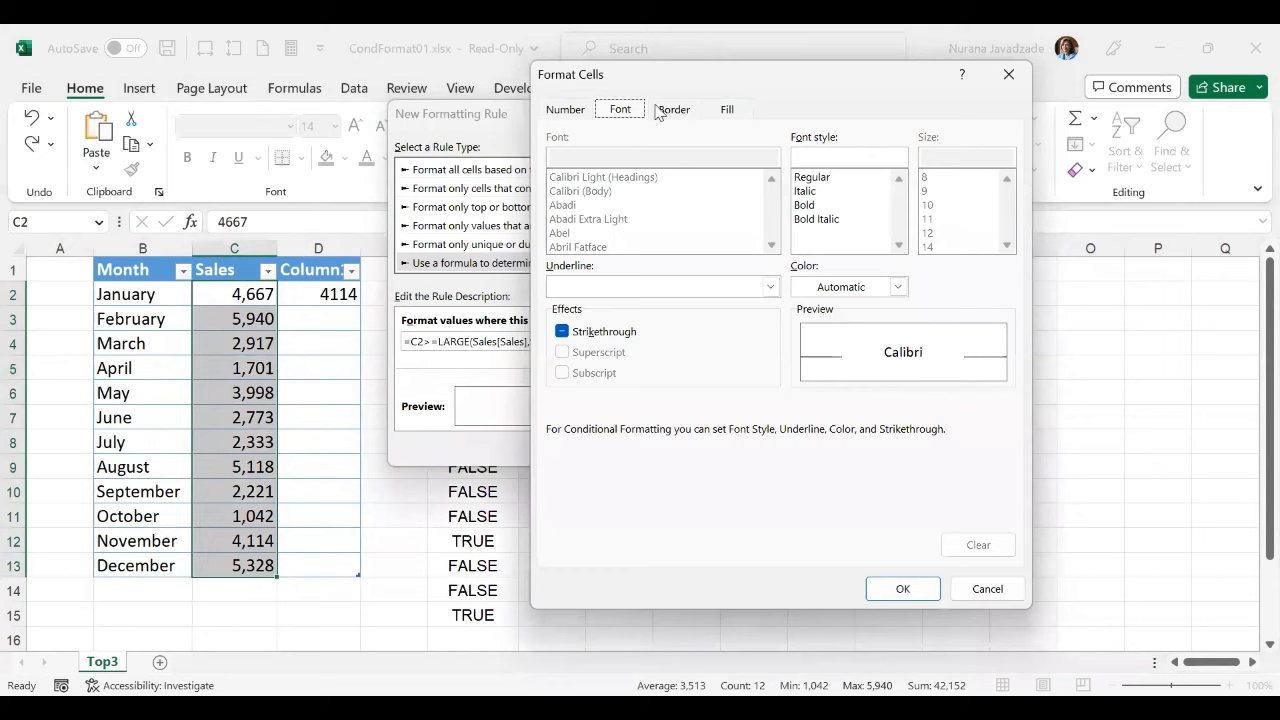
left_click(729, 111)
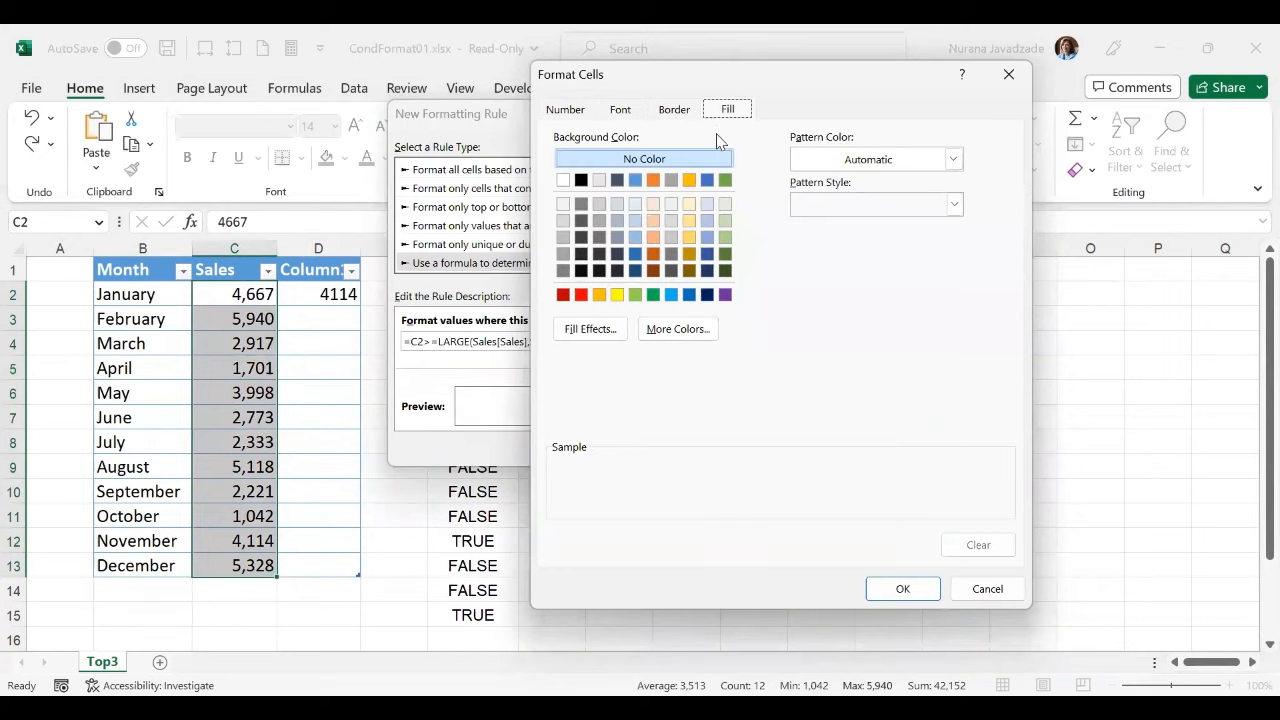
left_click(724, 238)
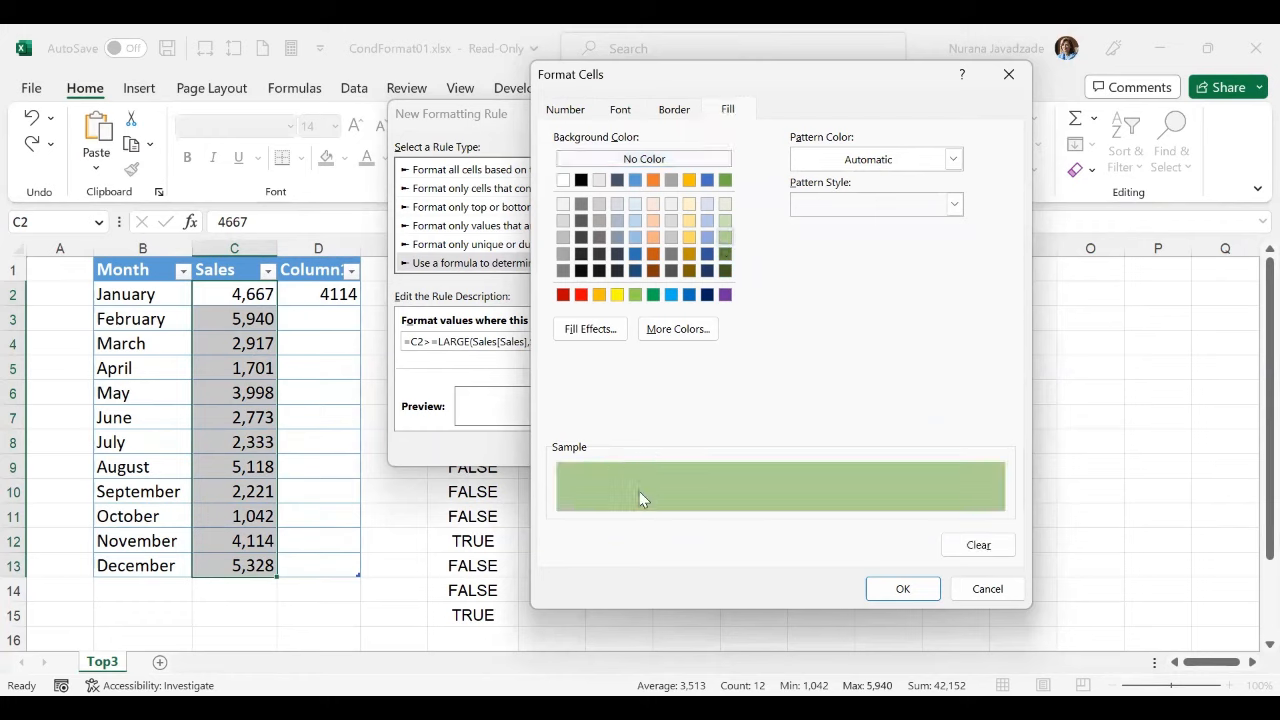
left_click(872, 591)
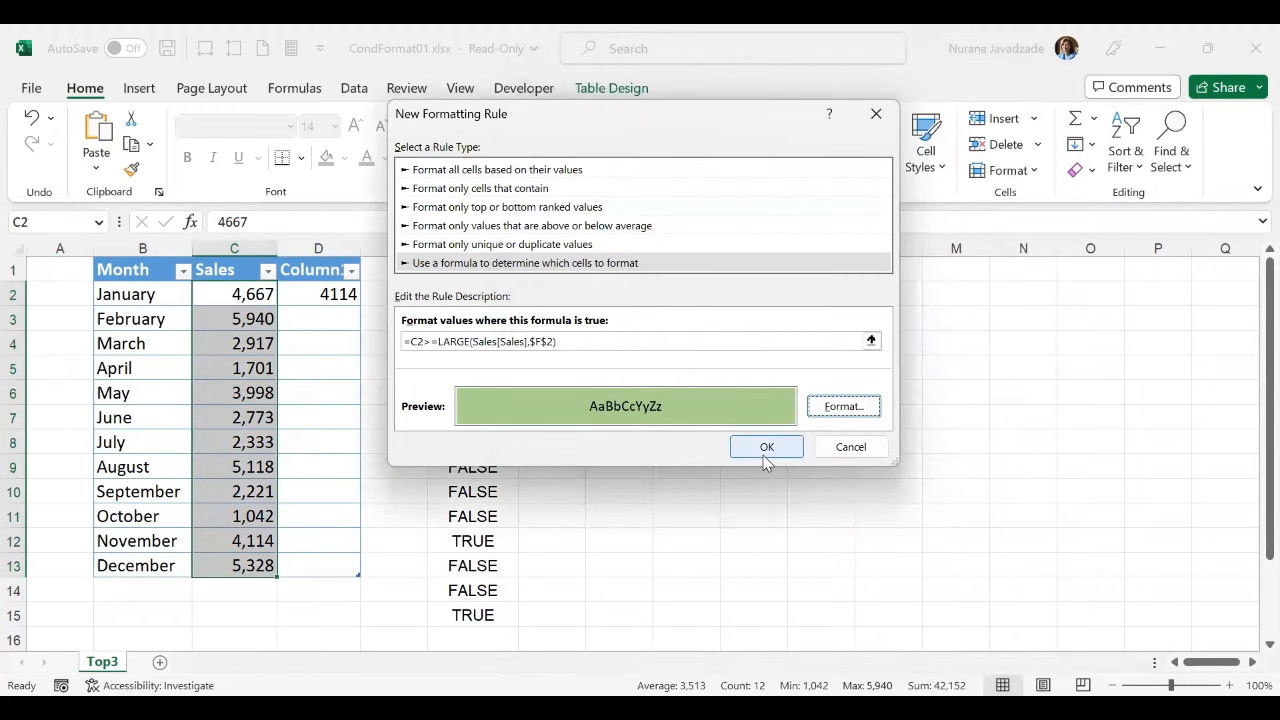
Try to apply the conditional formatting rule with the structured reference Sales[Sales] in its formula
left_click(762, 450)
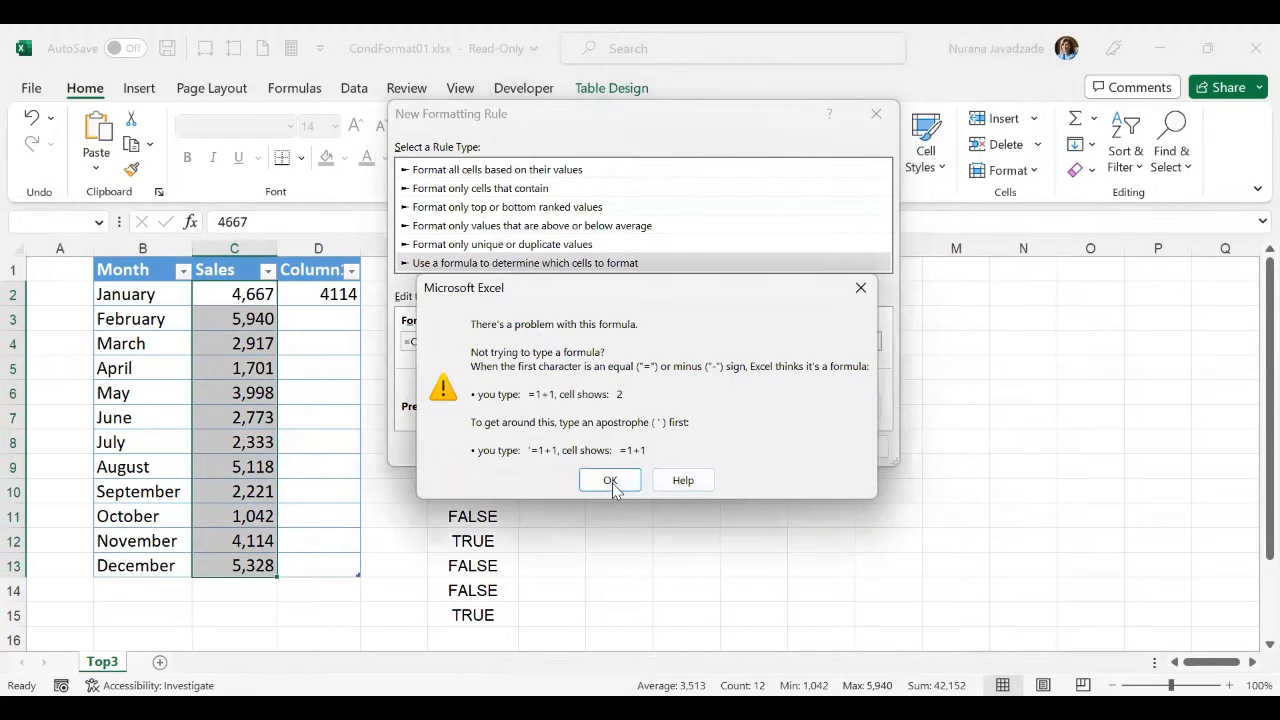
left_click(611, 481)
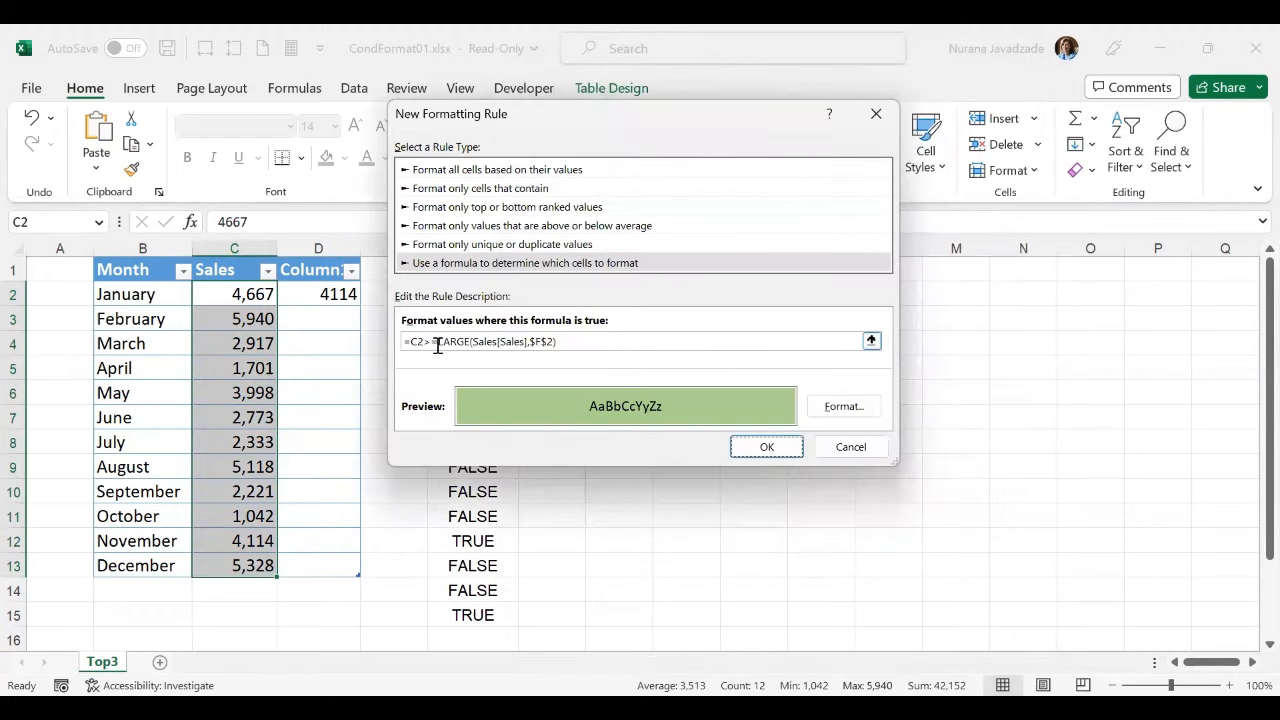
left_click(765, 450)
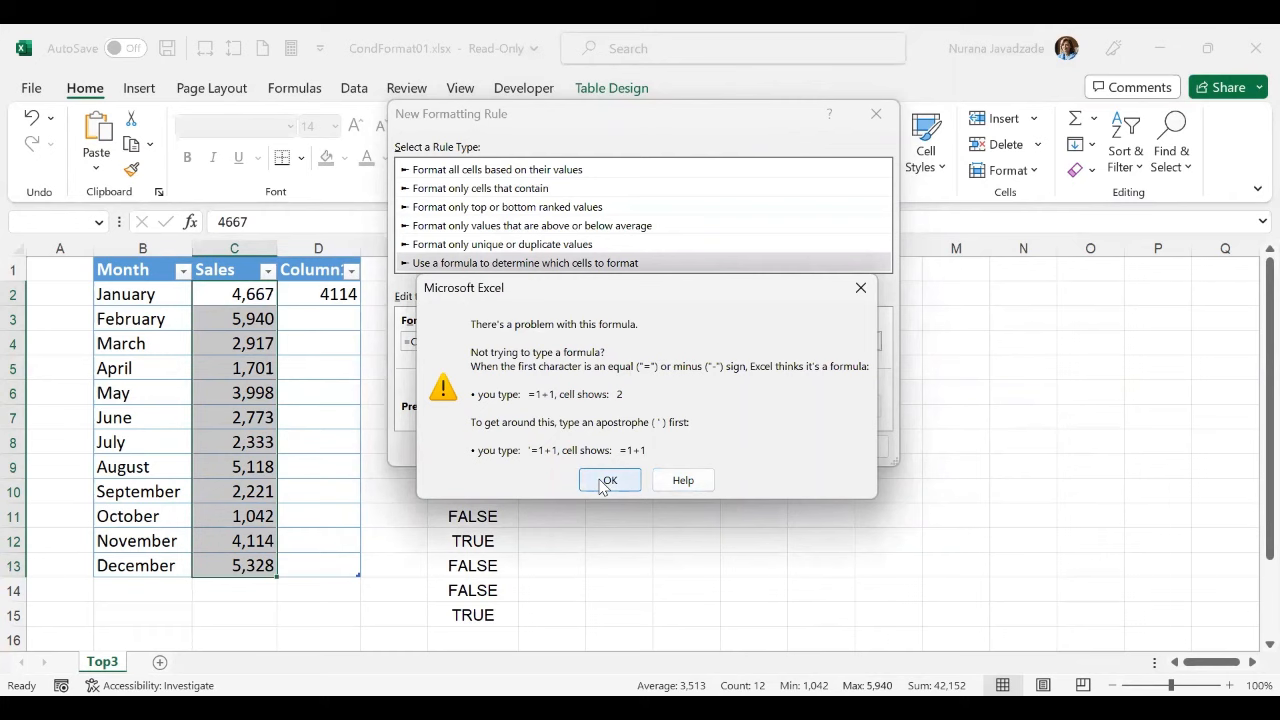
left_click(604, 482)
Replace Sales[Sales] in the rule formula with the range $C$2:$C$13 and apply the conditional formatting rule
left_click_drag(479, 341, 530, 342)
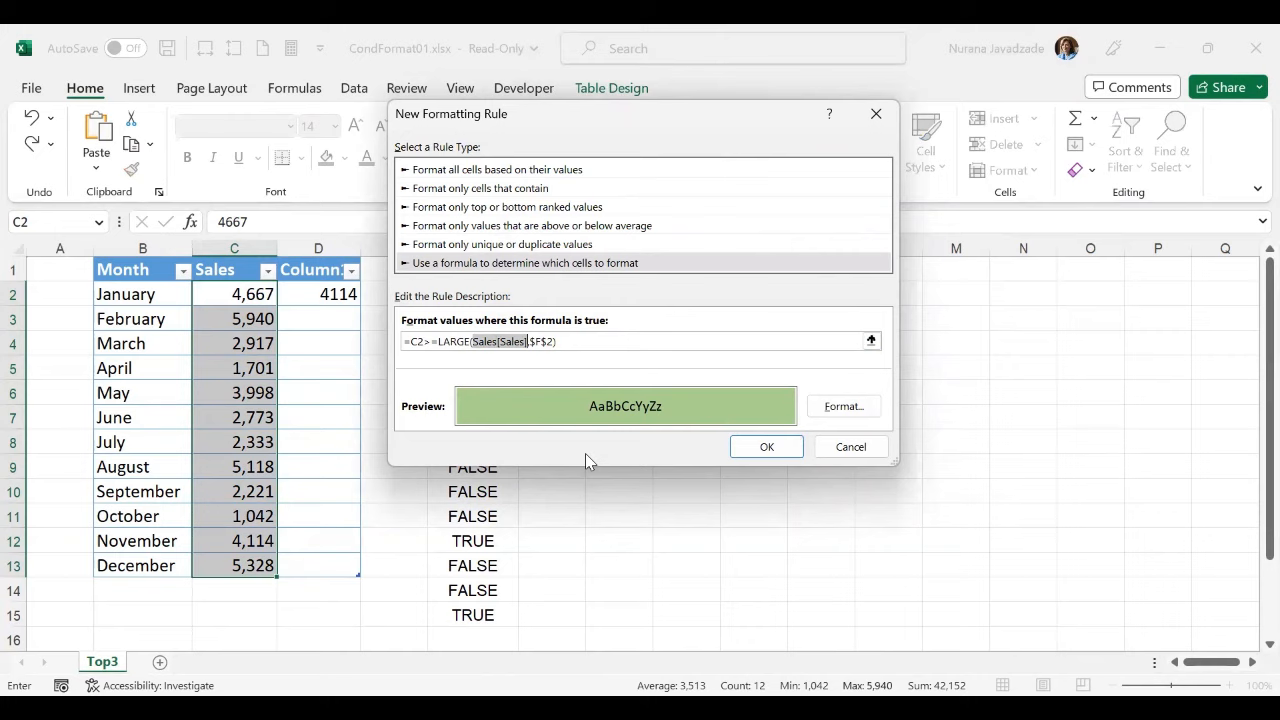
key("BackSpace")
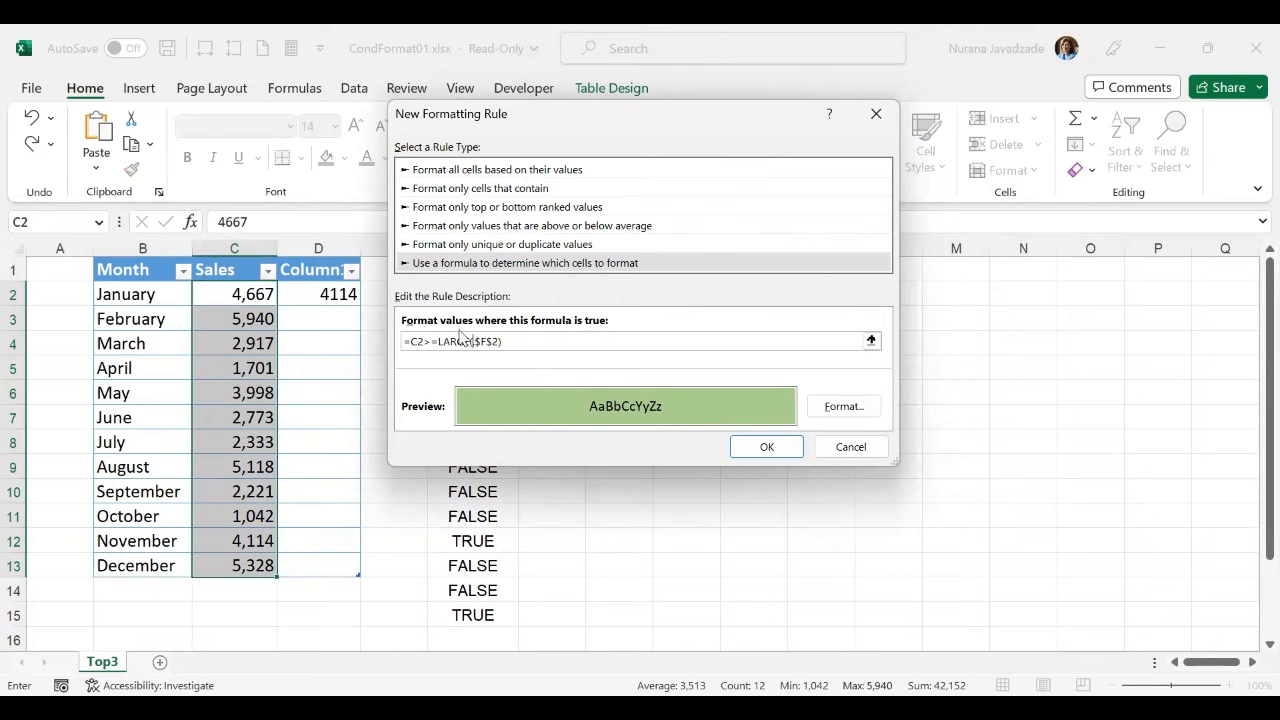
left_click(234, 294)
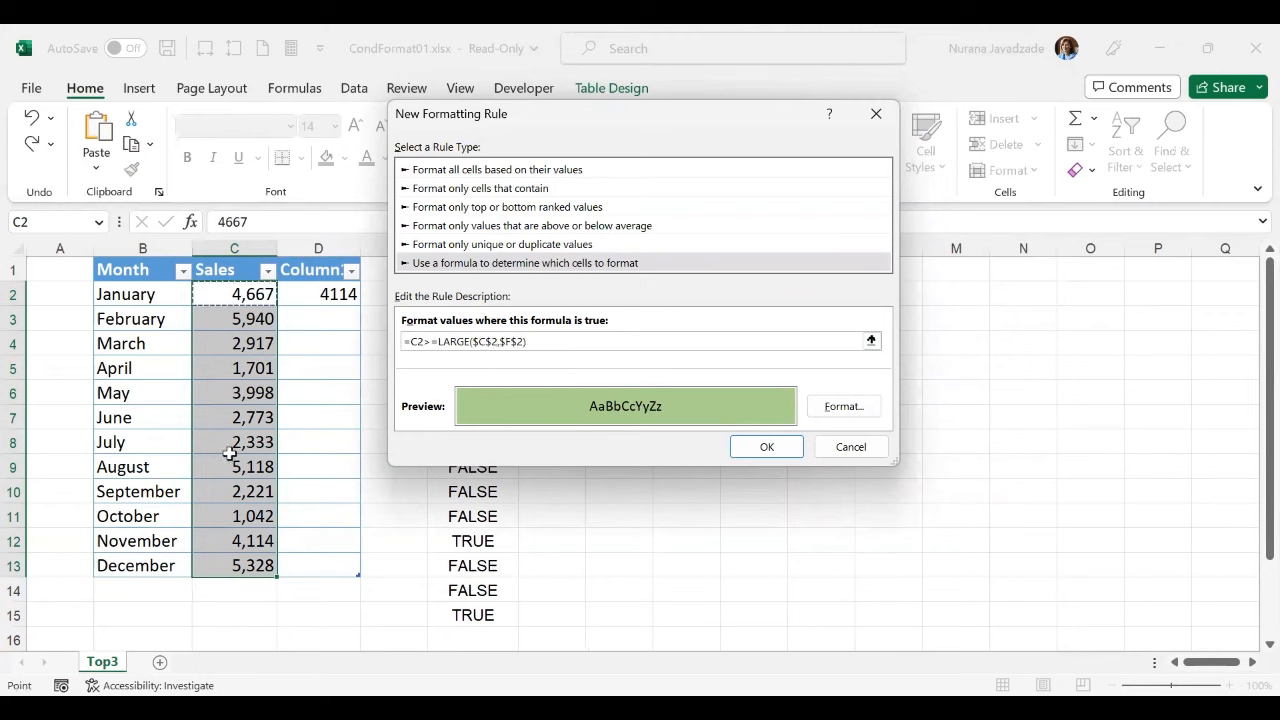
left_click(214, 563, "shift")
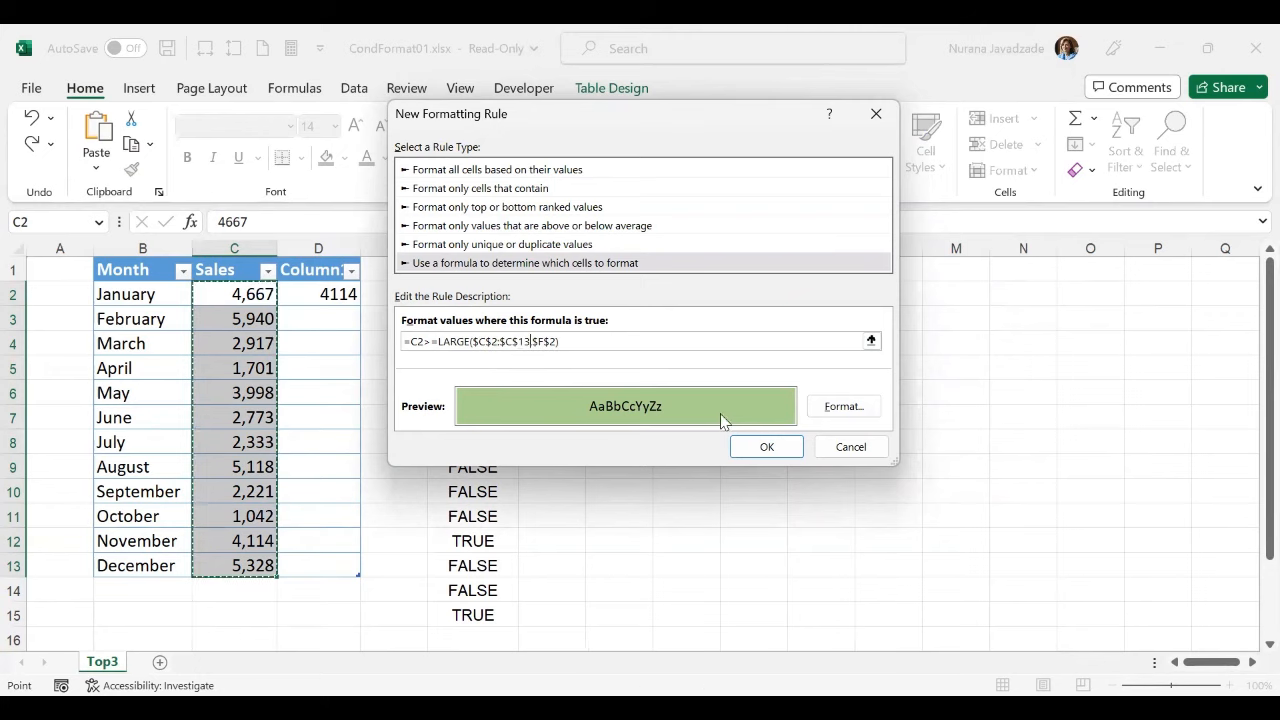
left_click(782, 448)
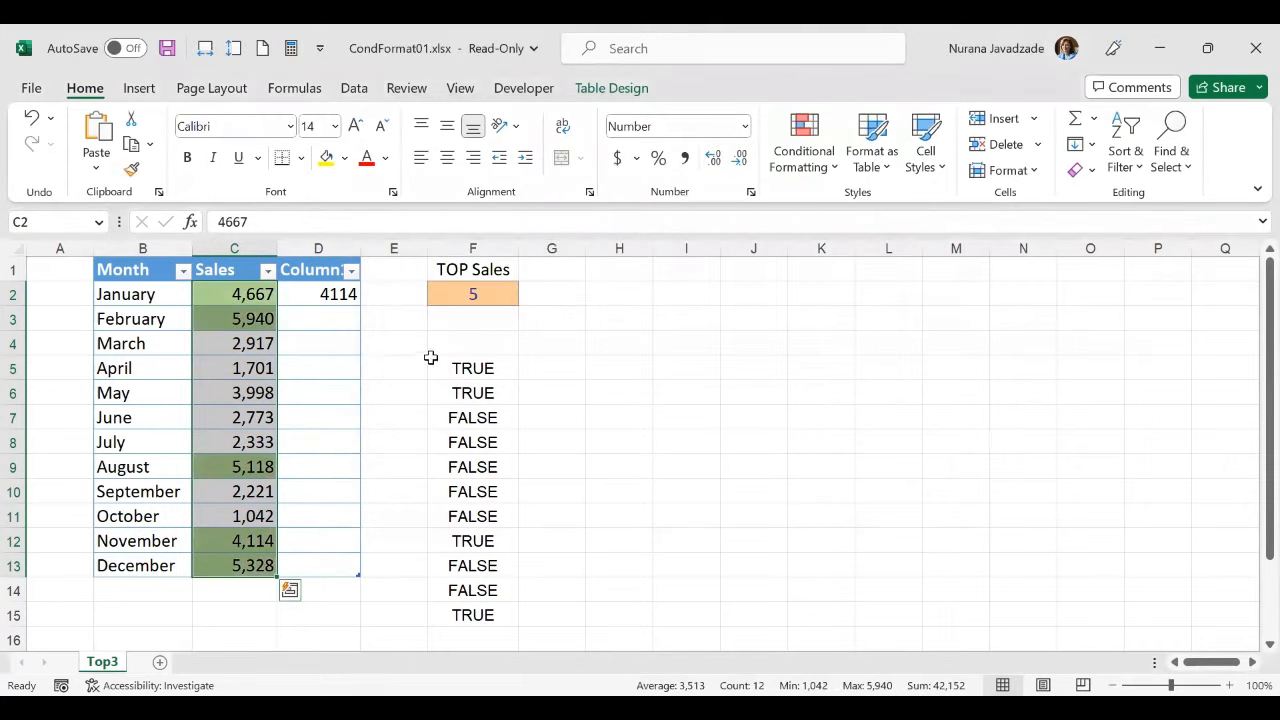
Review the highlighted Sales cells and test the rule by choosing 3 from the TOP Sales dropdown in F2
left_click(245, 298)
left_click(238, 470)
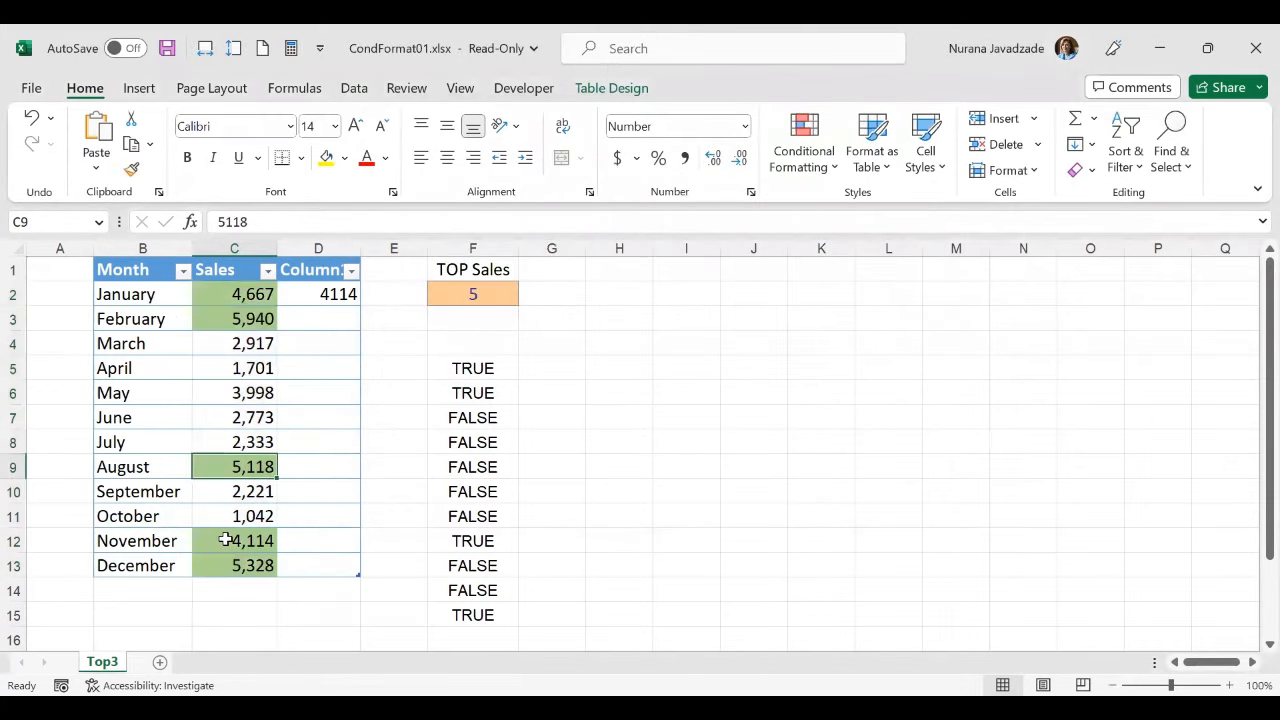
left_click_drag(226, 540, 226, 565)
left_click(470, 292)
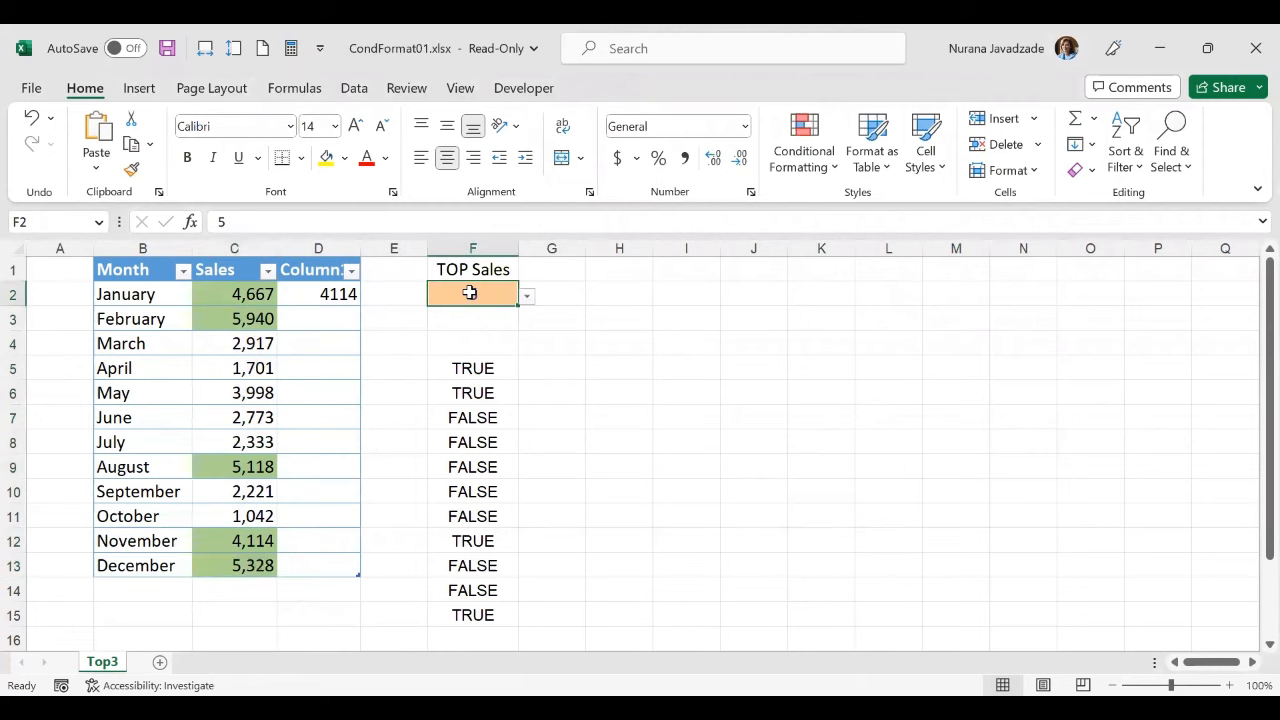
left_click(527, 296)
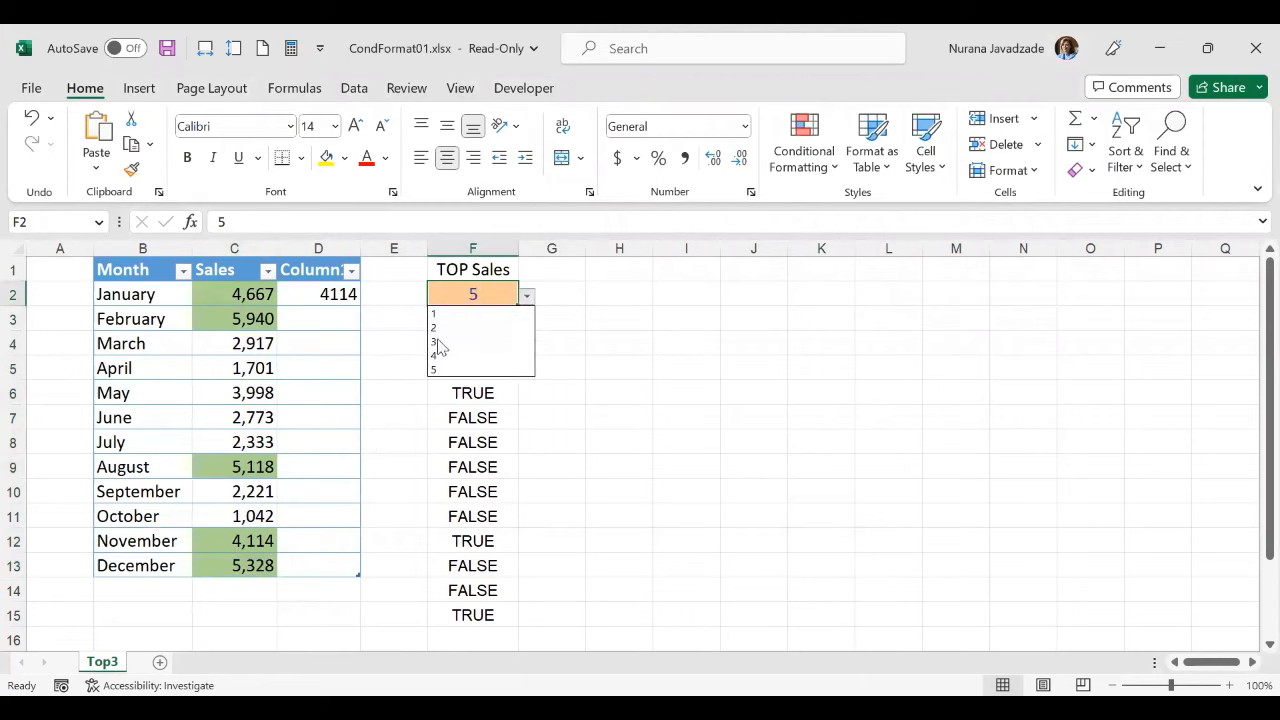
left_click(446, 343)
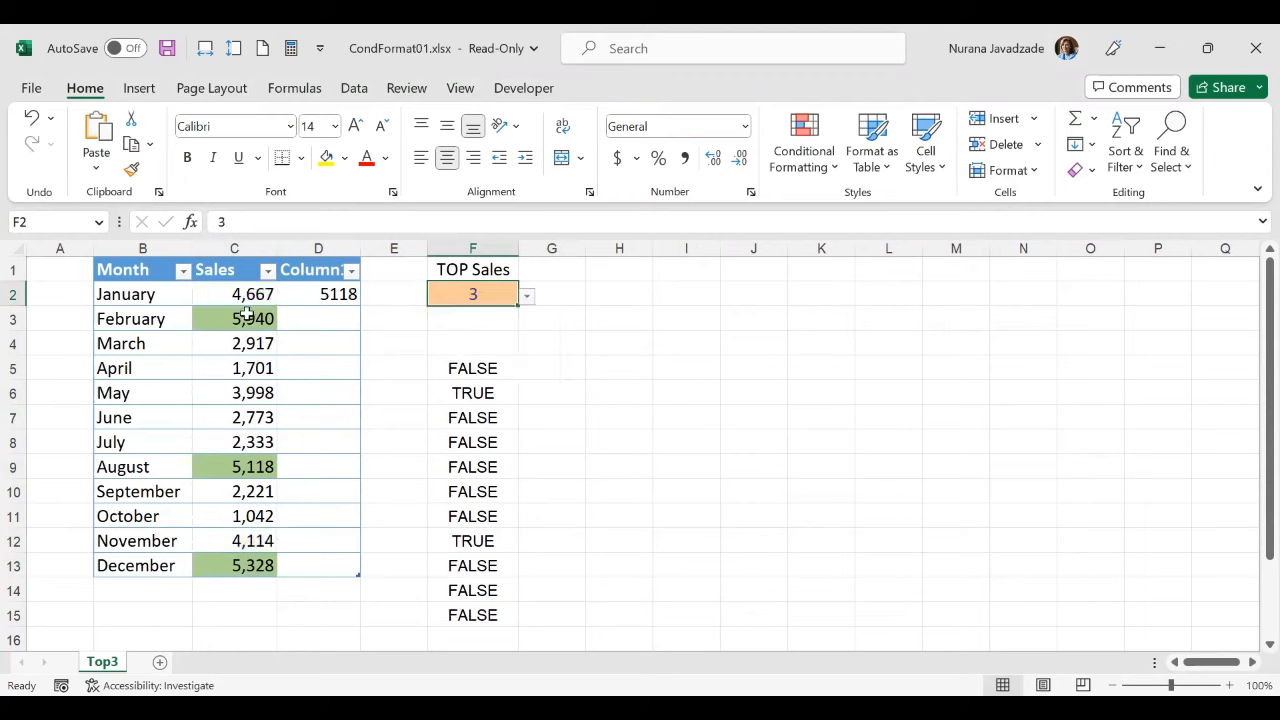
left_click_drag(240, 291, 233, 556)
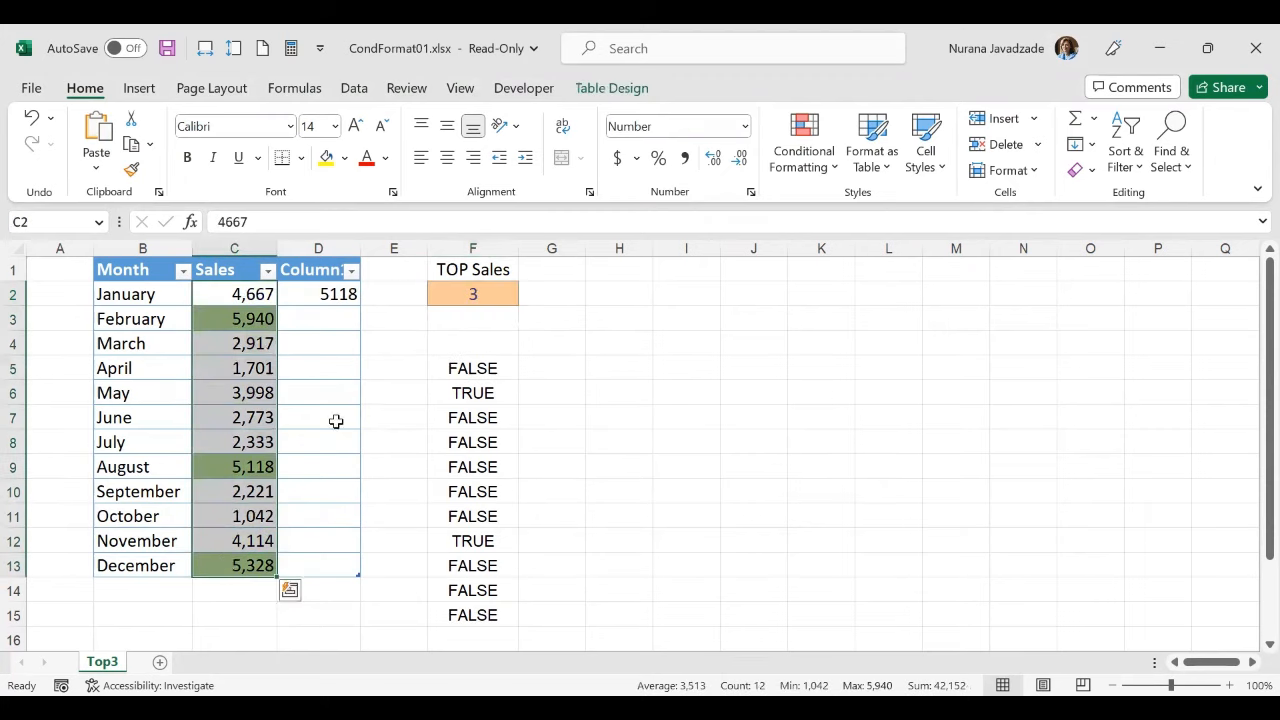
Choose 1 from the TOP Sales dropdown in F2 and check the highlighted cell in the Sales column
left_click(508, 297)
left_click(527, 296)
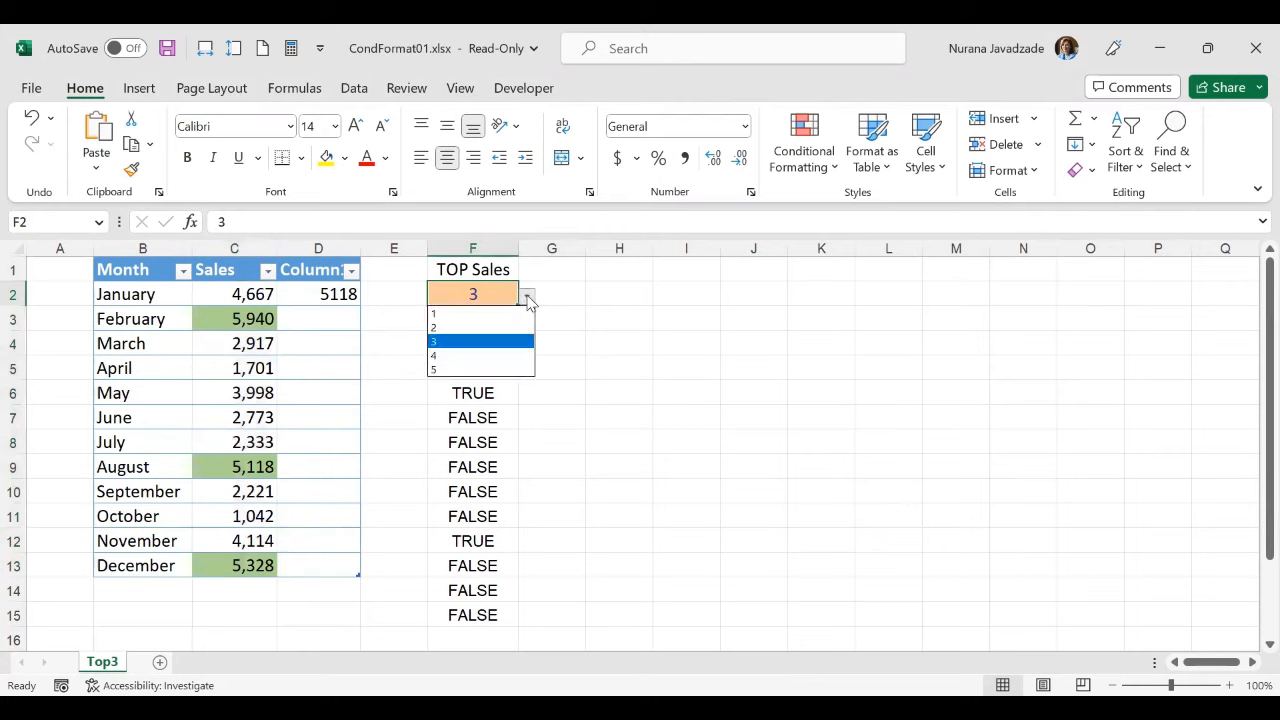
left_click(449, 319)
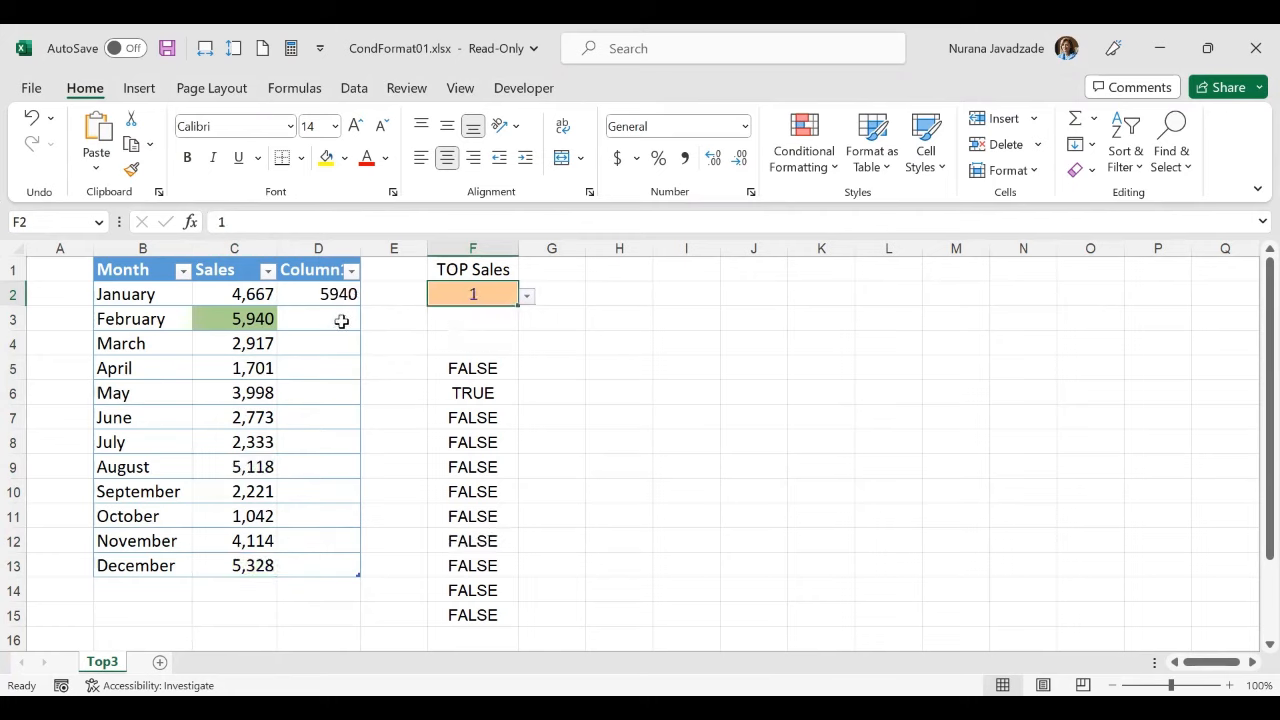
left_click(212, 316)
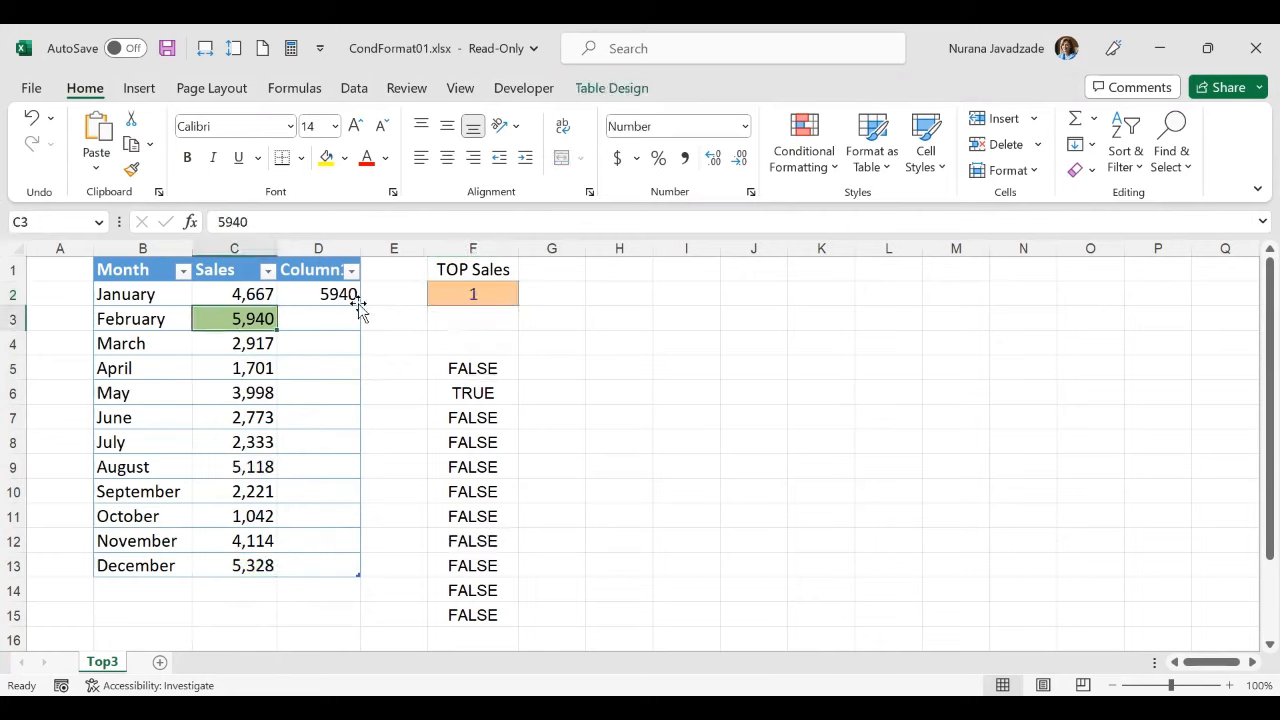
Clear the helper formulas from column D and from the test range F5:F15 together
left_click(320, 248)
left_click(478, 368, "ctrl")
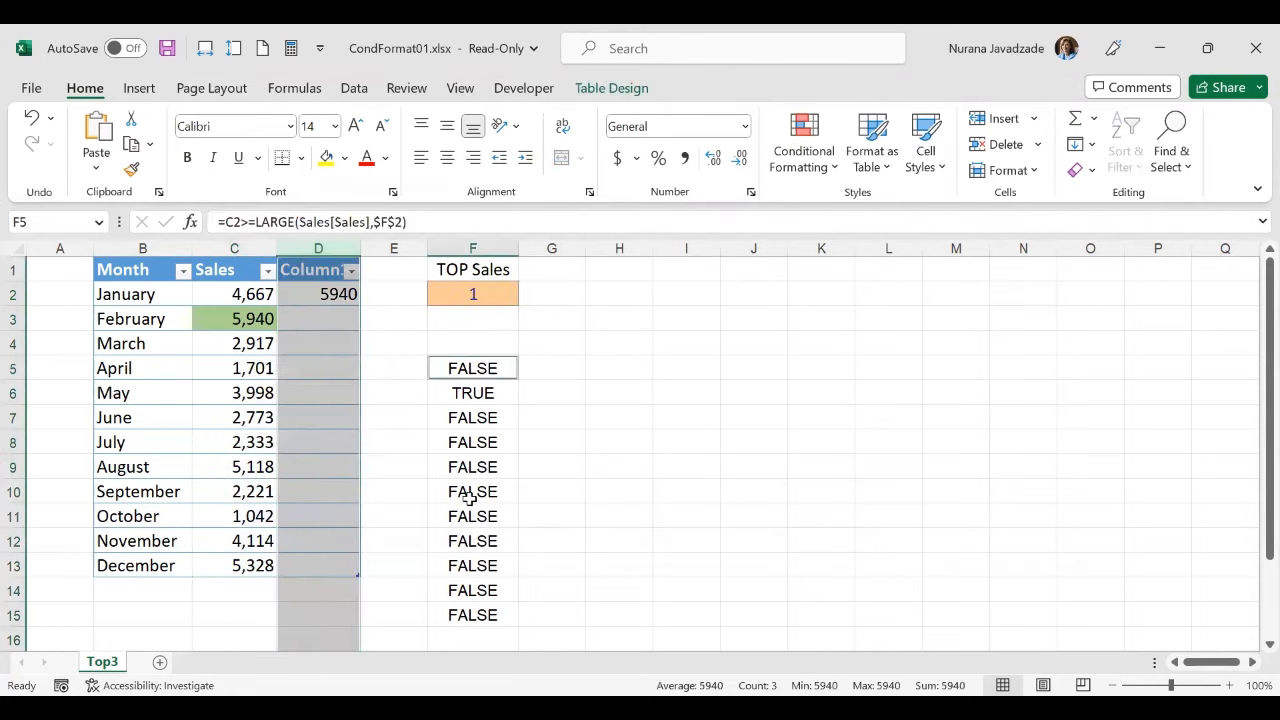
key("ctrl+shift+Down")
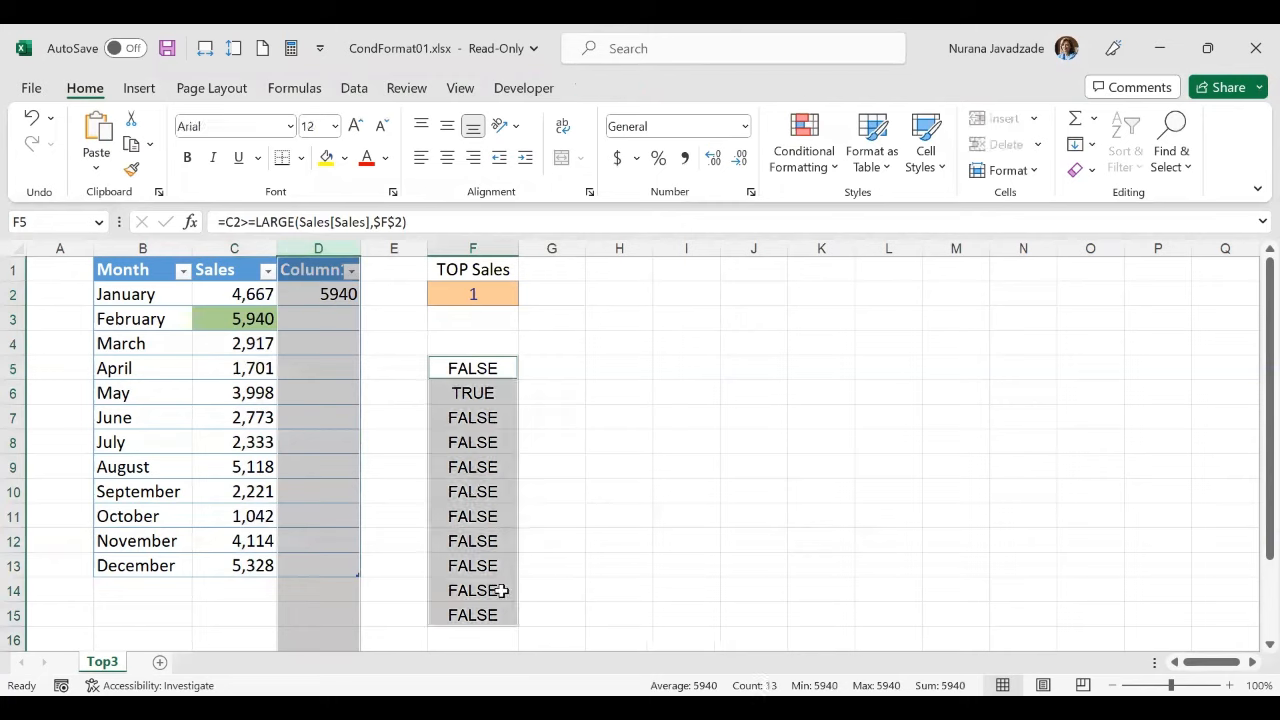
key("Delete")
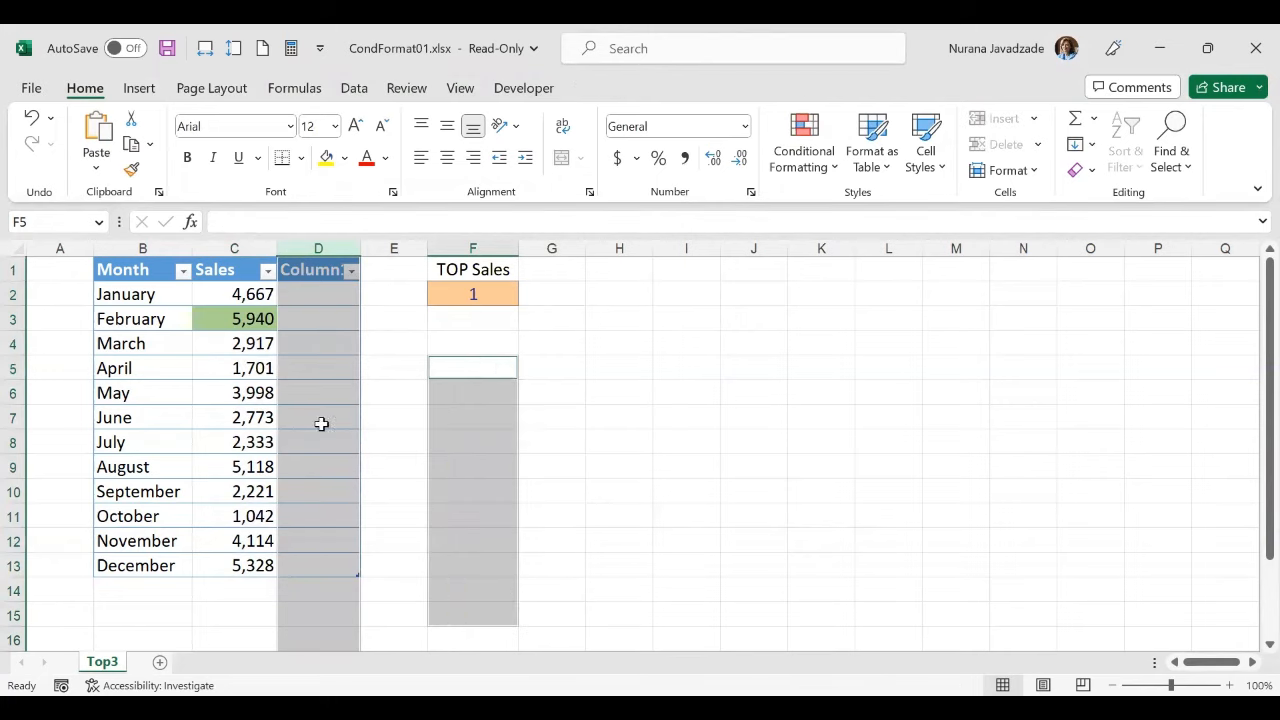
Delete the entire helper column D from the sheet and deselect it
left_click(328, 244)
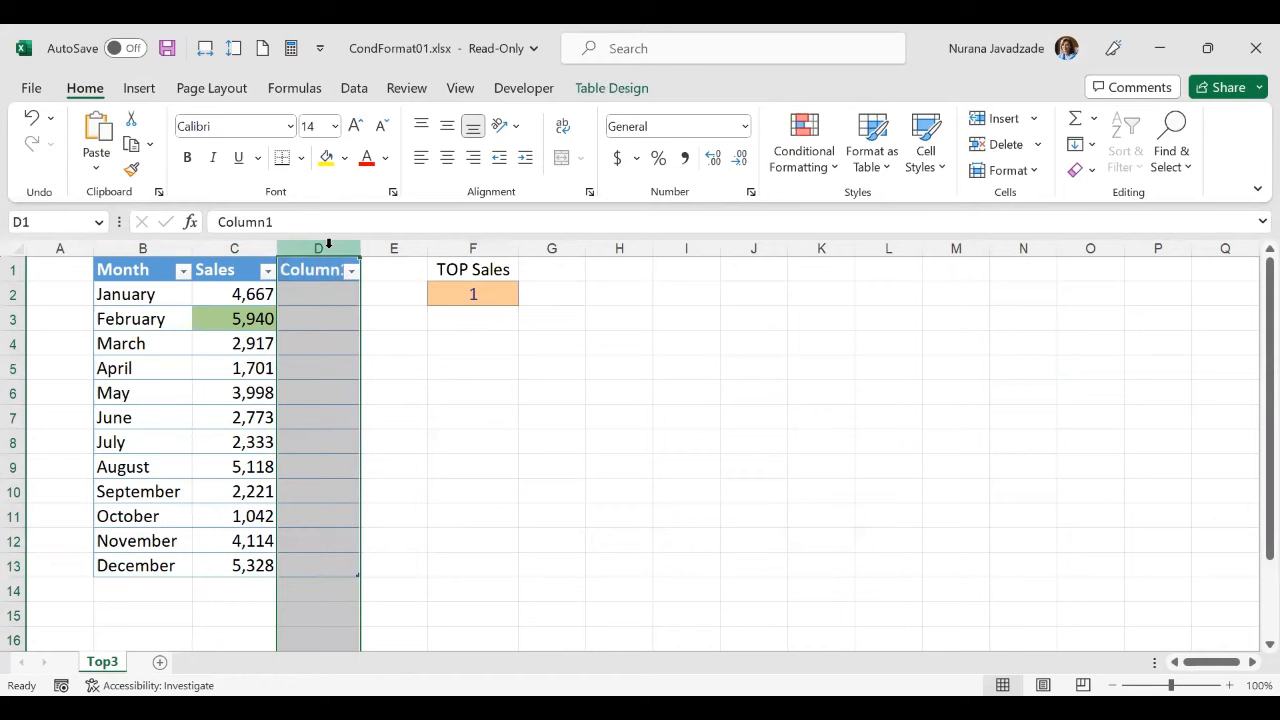
key("ctrl+minus")
left_click(451, 391)
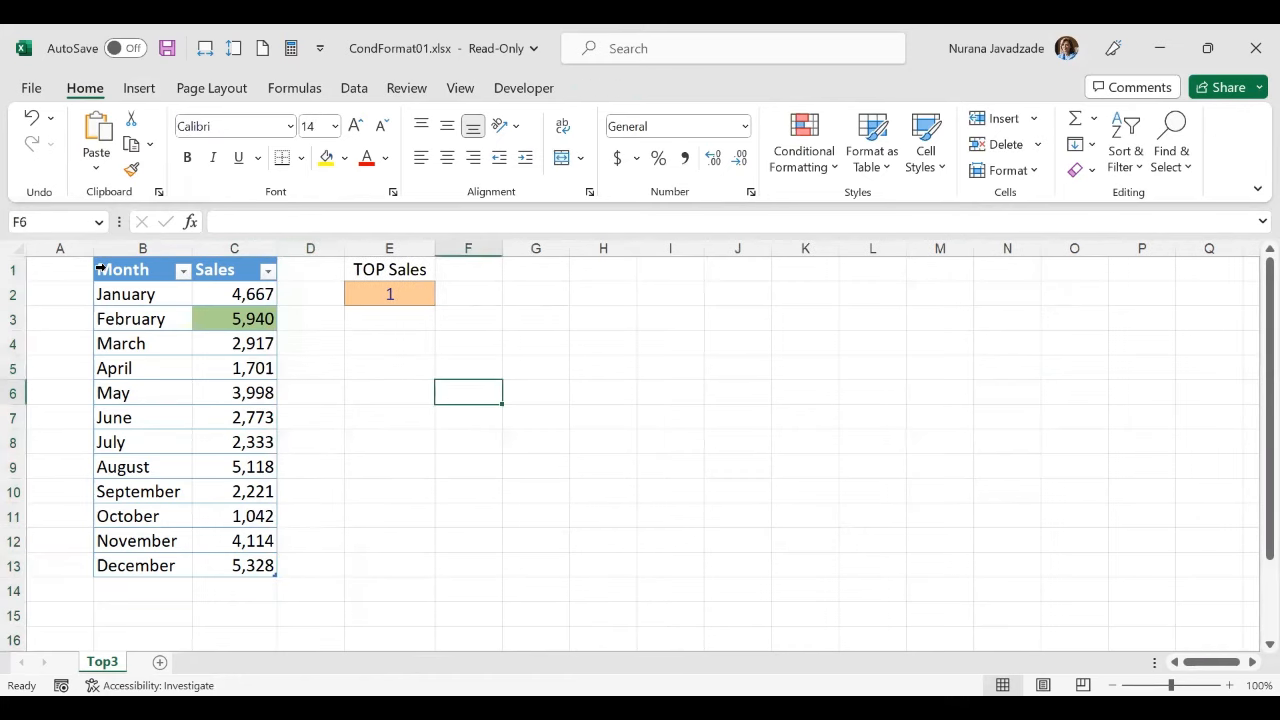
left_click(648, 364)
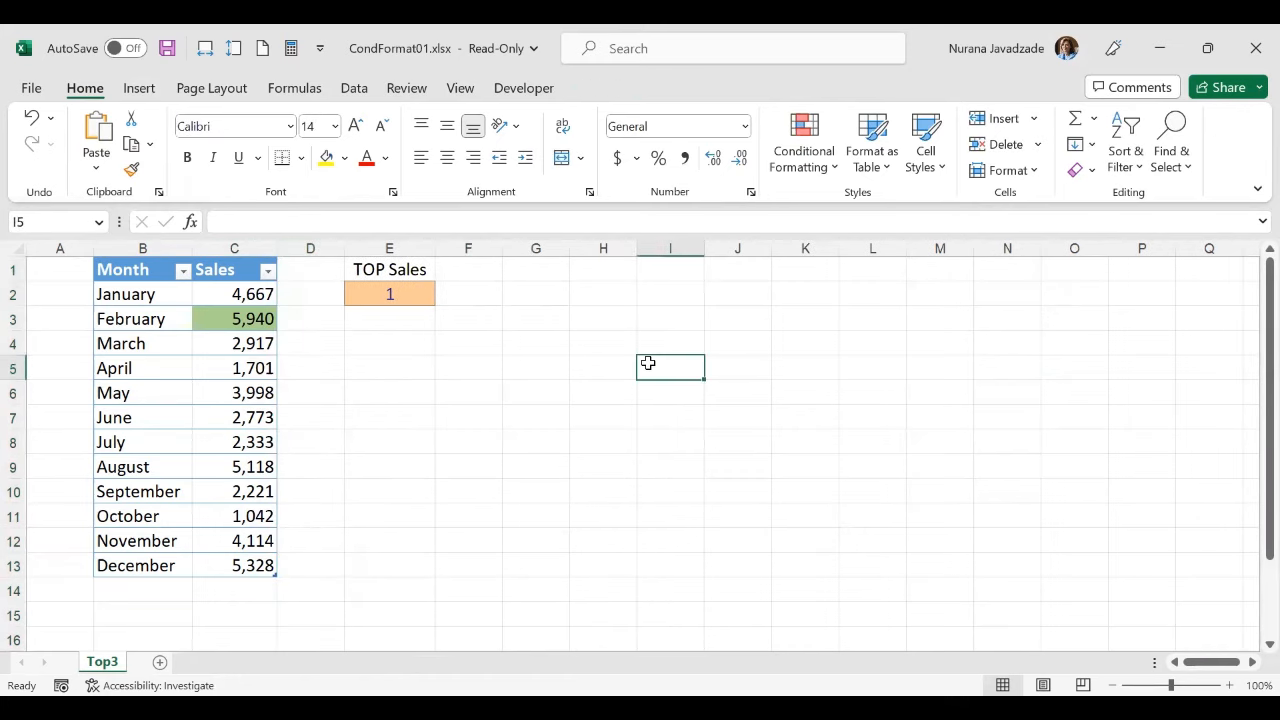